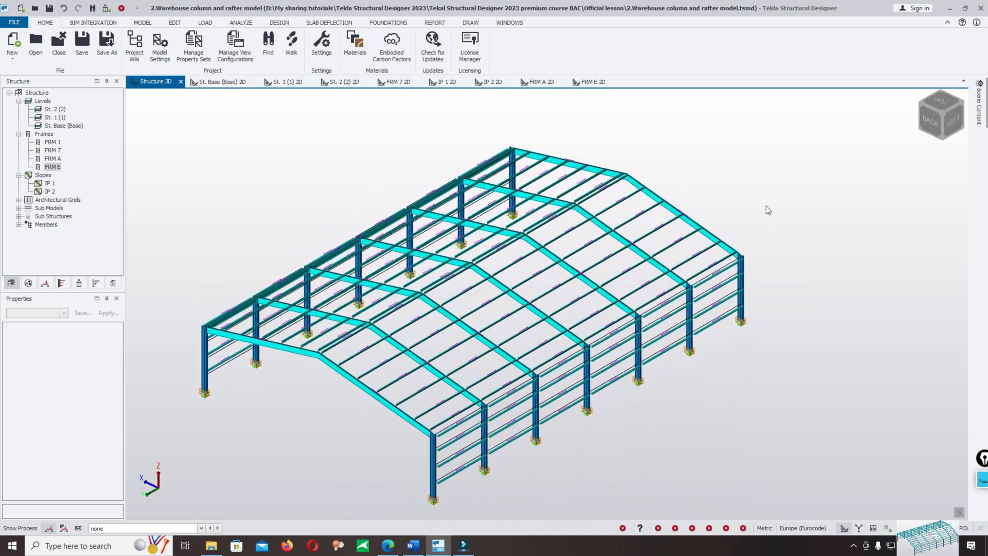
scroll(700, 233, "up", 1)
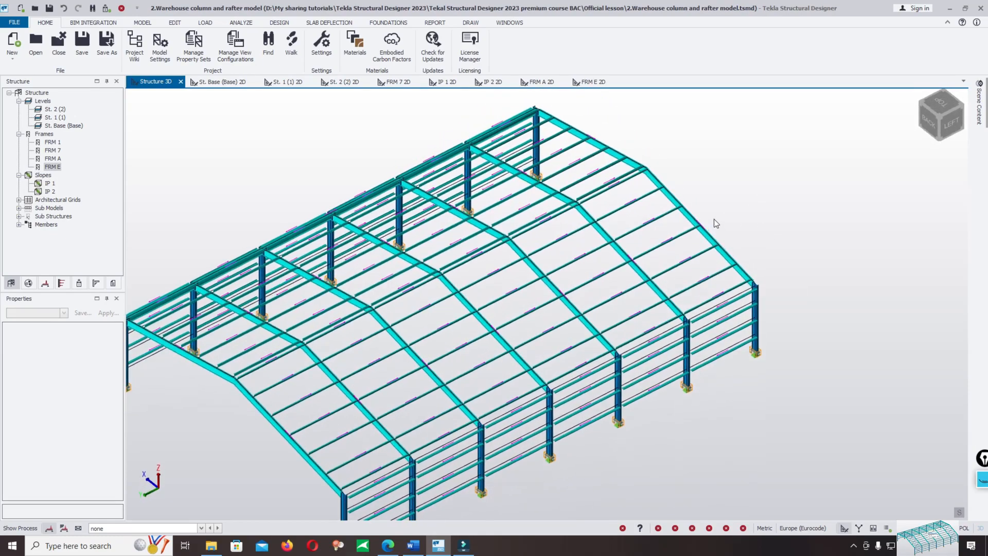
scroll(709, 209, "up", 2)
scroll(684, 175, "down", 2)
scroll(689, 175, "down", 2)
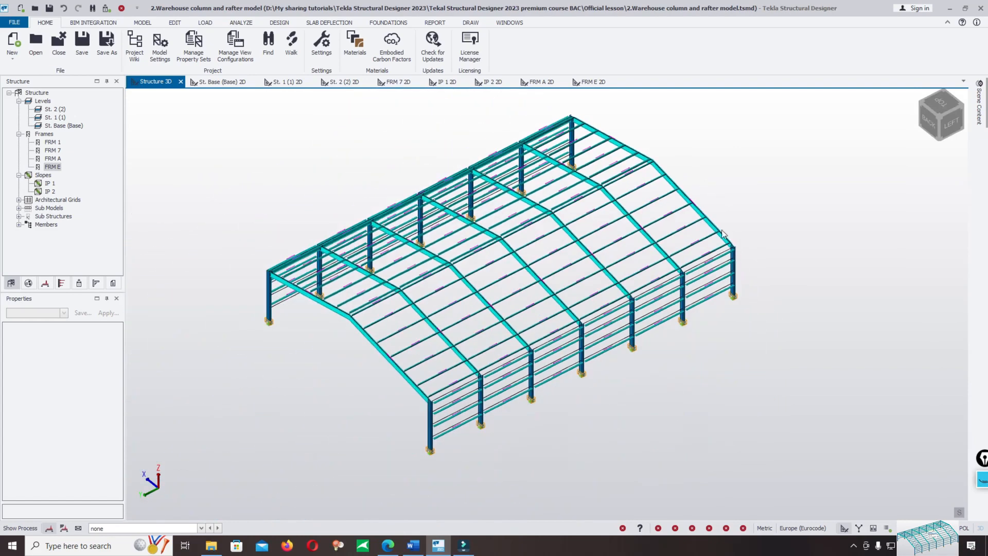
scroll(789, 258, "up", 2)
scroll(780, 255, "down", 2)
middle_click_drag(780, 255, 785, 311, "shift")
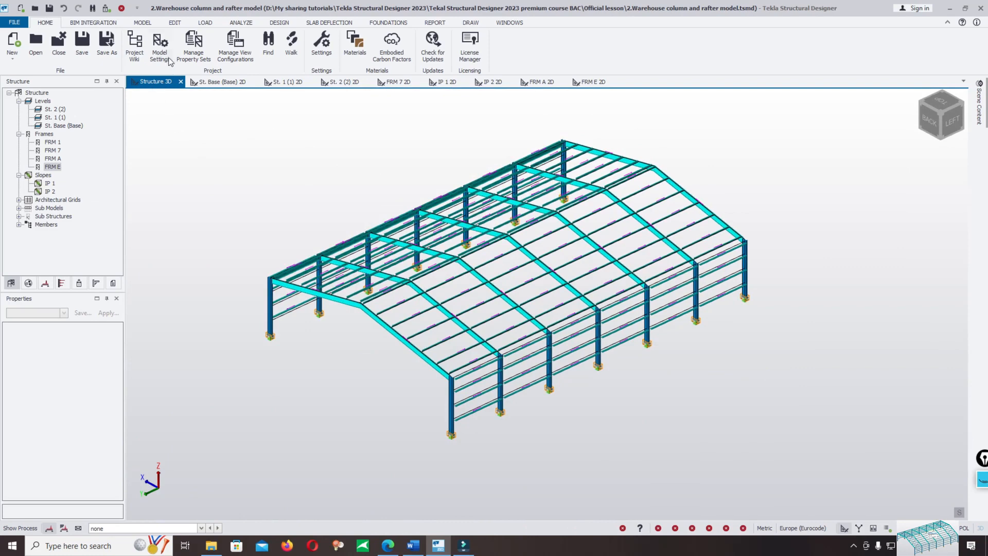
Start a rolled steel X brace and set its grade to S275
left_click(143, 24)
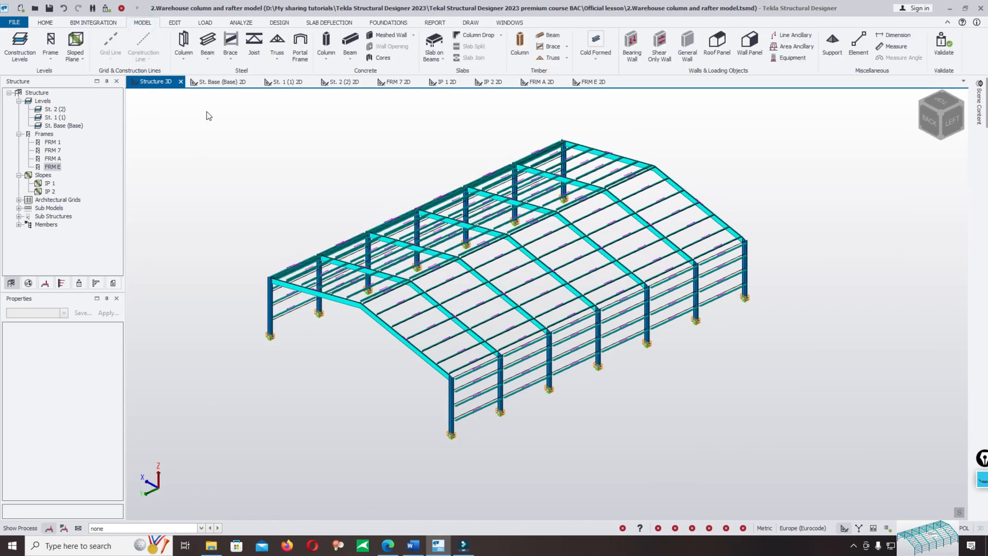
left_click(232, 57)
left_click(248, 84)
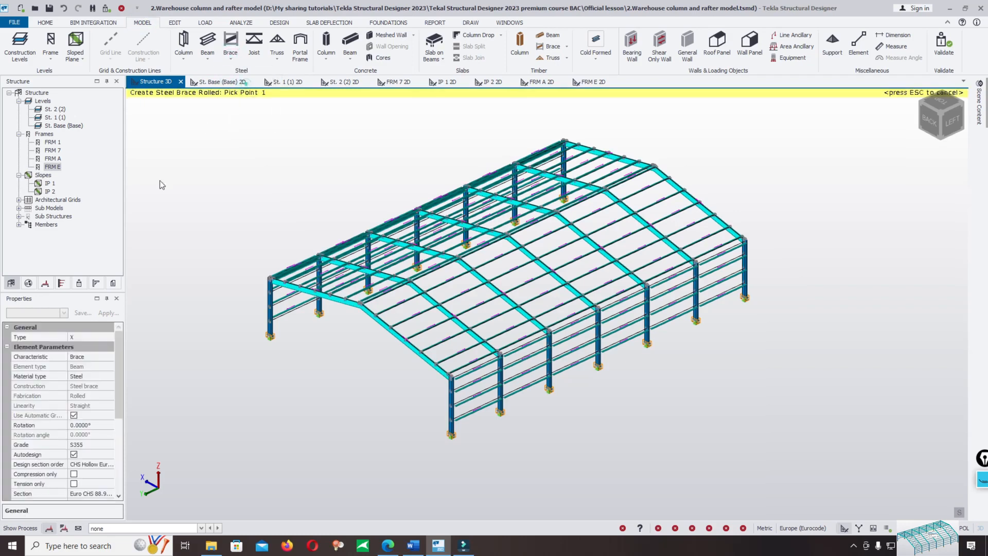
left_click_drag(118, 365, 112, 396)
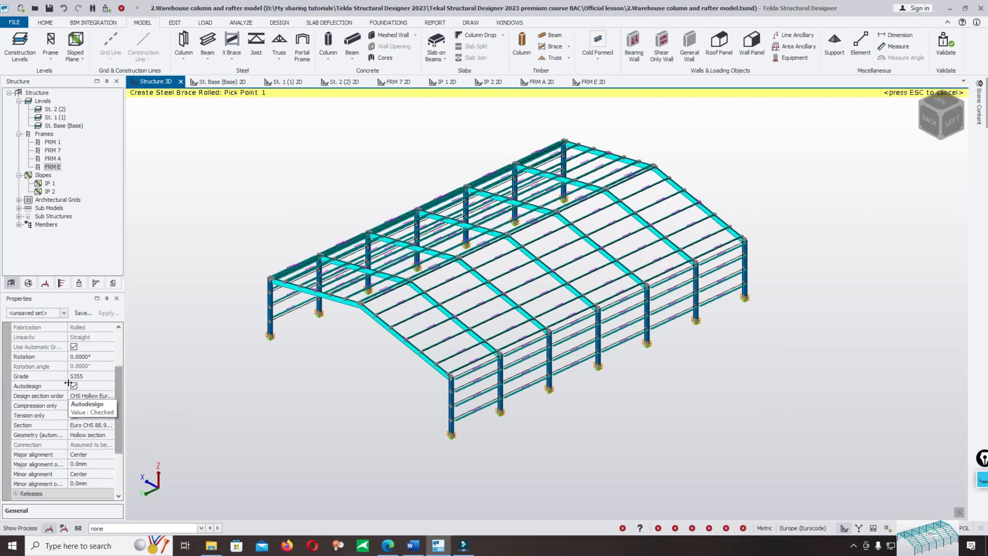
left_click(92, 377)
left_click(109, 376)
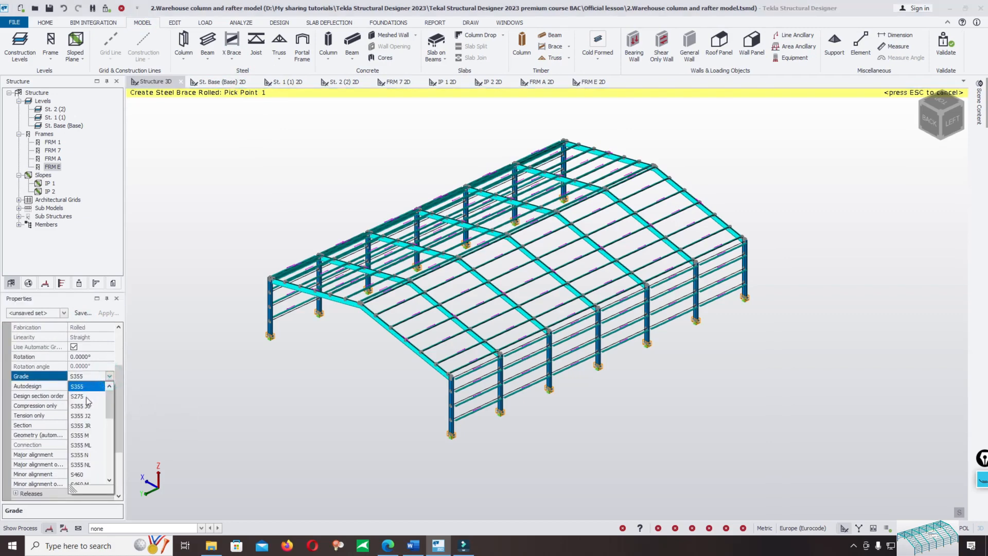
left_click(86, 396)
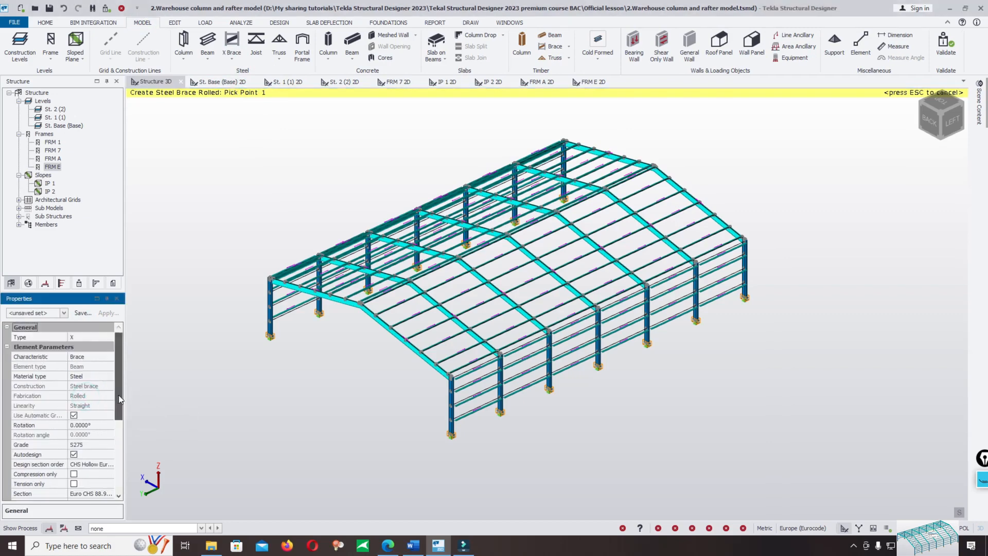
Set the brace section to the European circular hollow section CHS 139.7x4.0
scroll(118, 395, "down", 3)
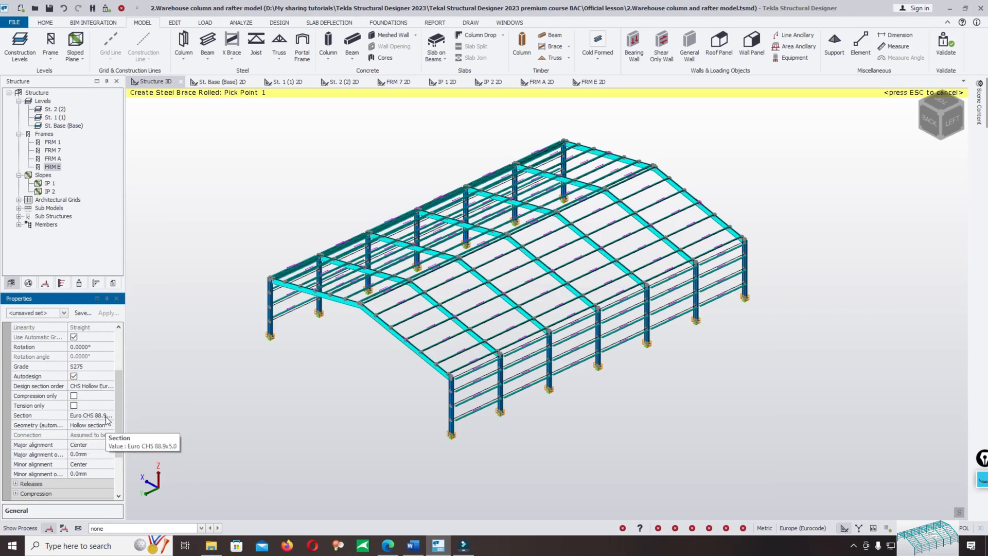
left_click(106, 415)
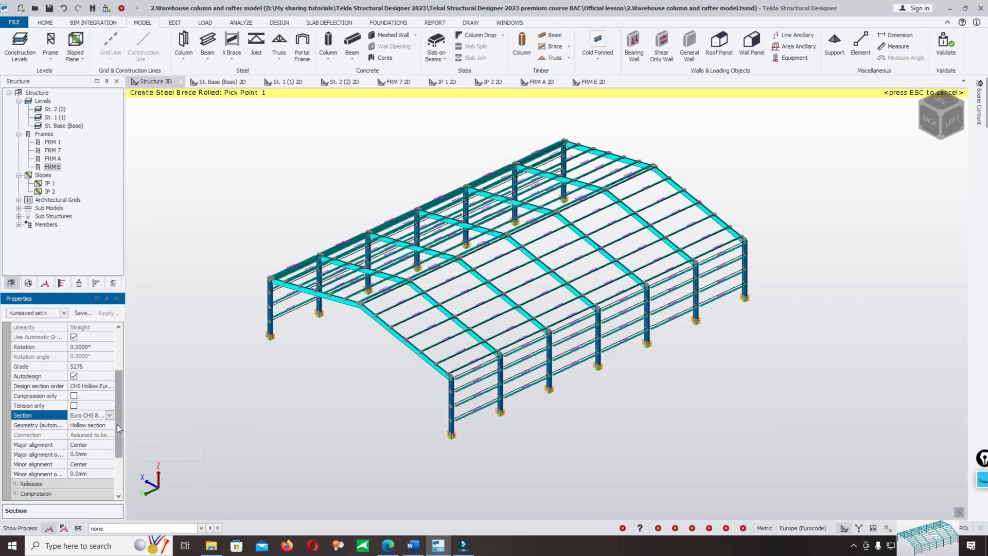
left_click(108, 415)
left_click(82, 435)
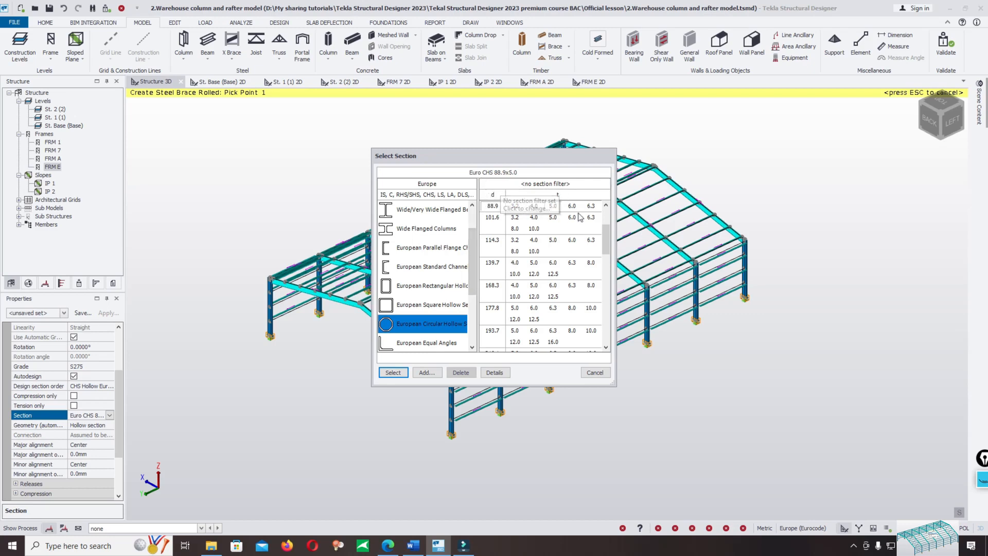
mouse_move(608, 239)
left_mouse_down()
mouse_move(609, 257)
mouse_move(610, 238)
left_mouse_up()
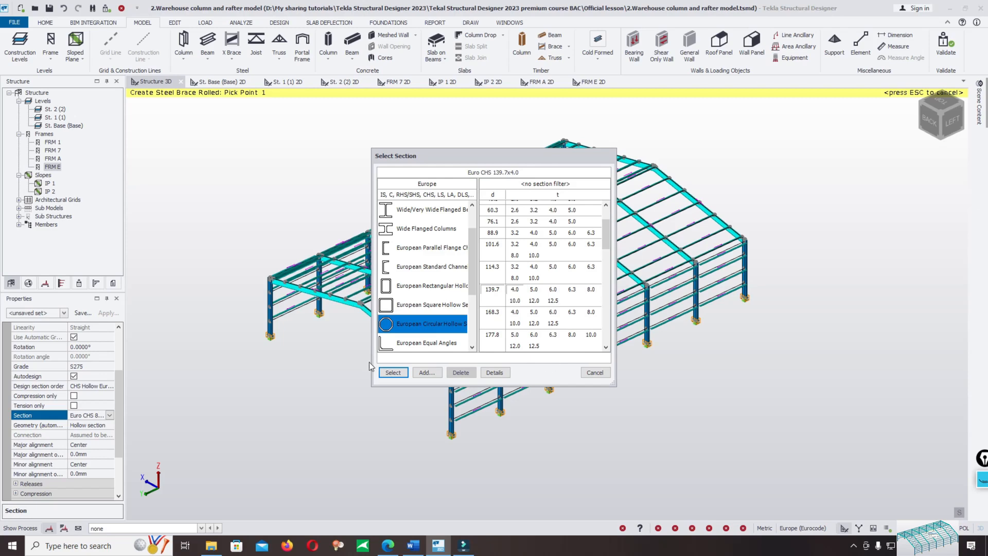
left_click(392, 373)
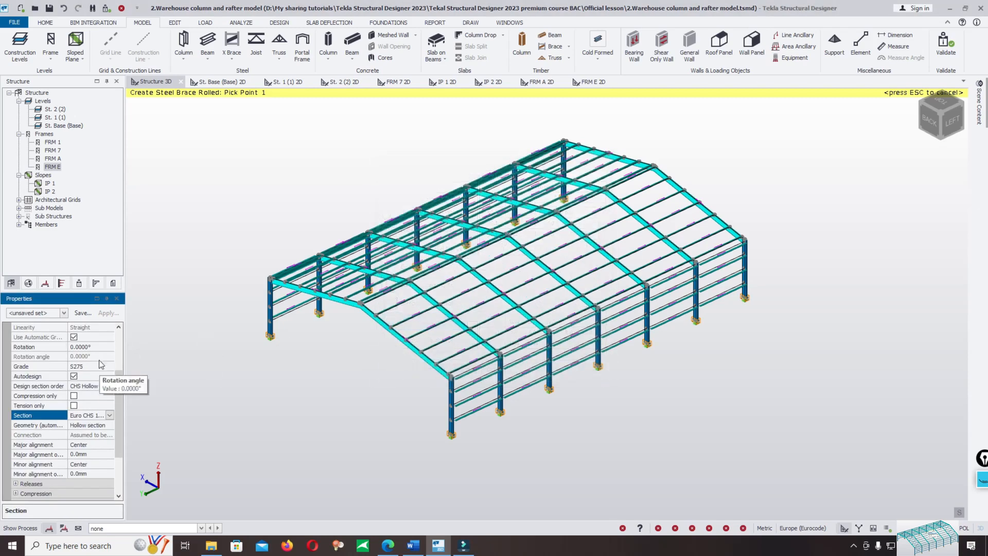
scroll(119, 406, "down", 3)
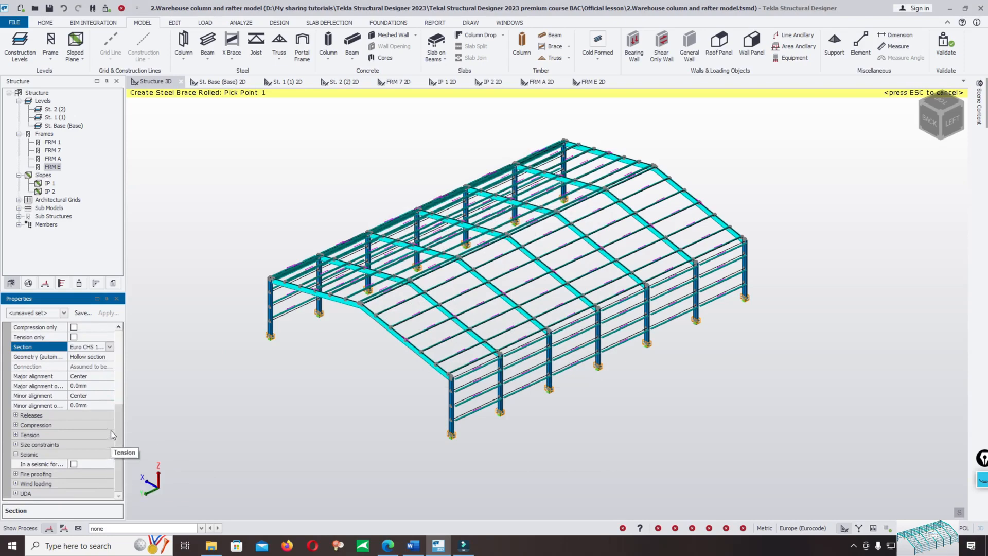
Place an X brace in the side wall's end bay between the bases and tops of the last two columns
scroll(687, 360, "up", 5)
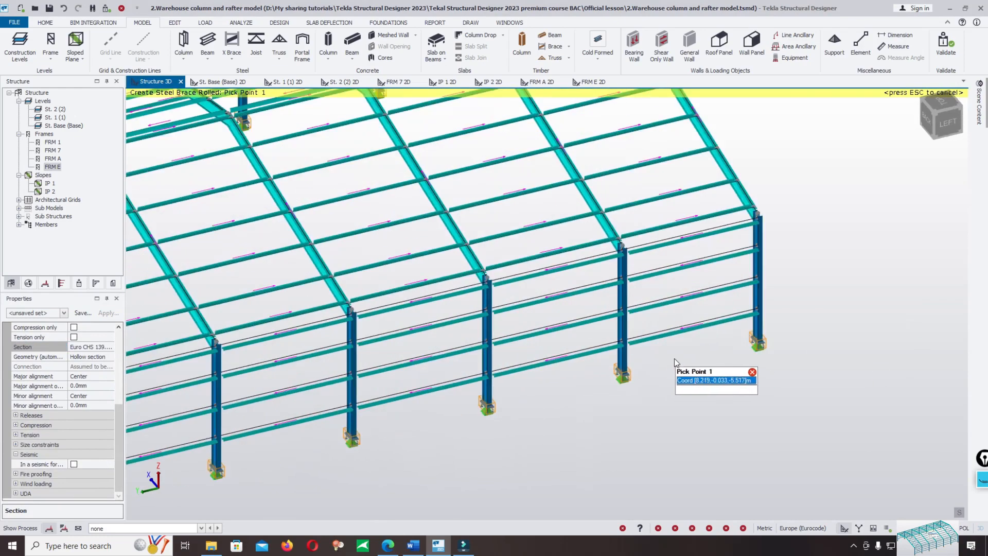
scroll(674, 360, "up", 2)
left_click(594, 379)
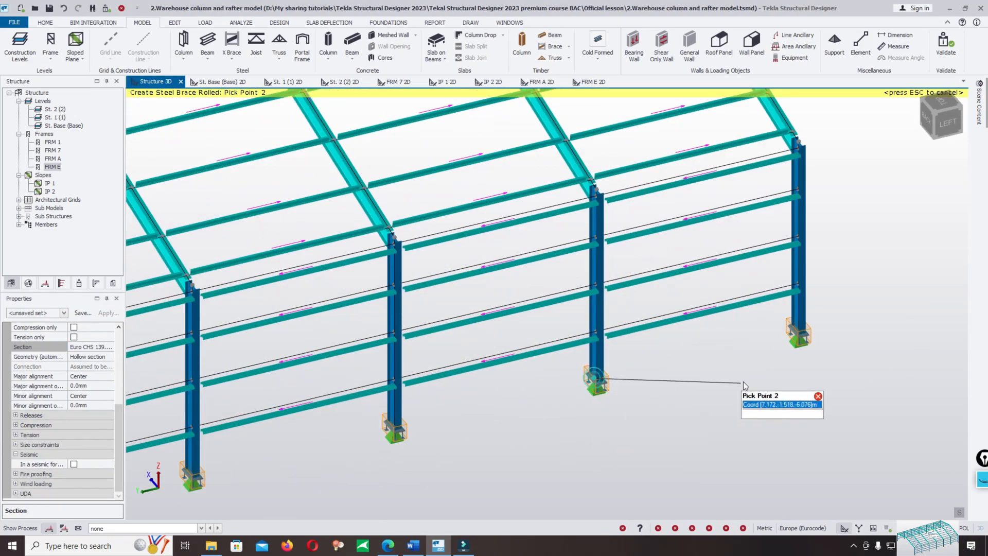
left_click(797, 338)
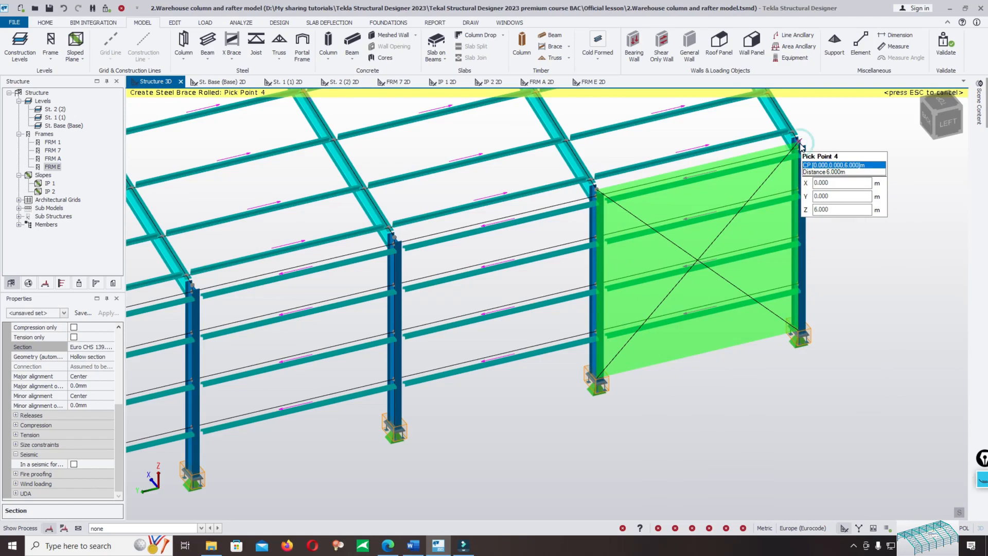
left_click(800, 146)
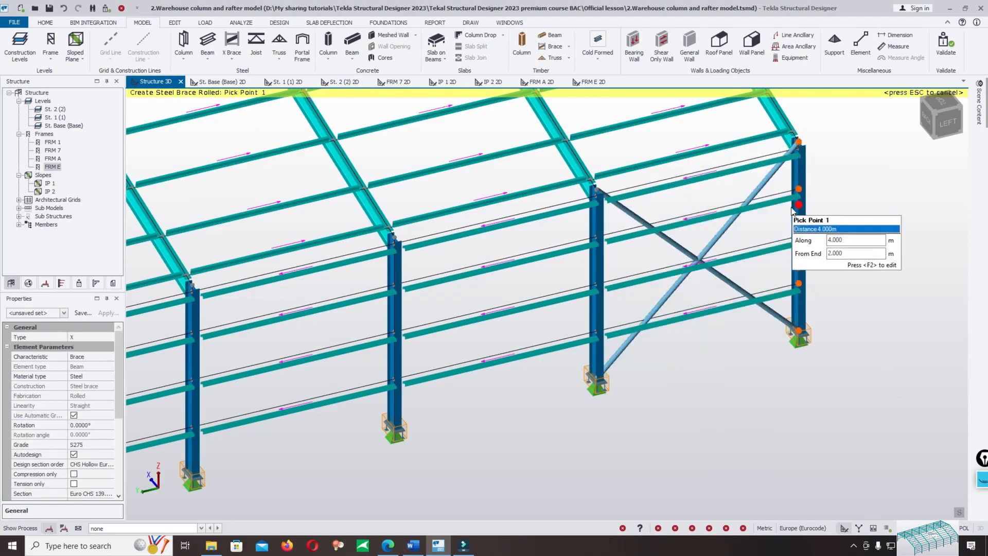
Place an X brace on the roof of the same end bay, from the eaves up to the rafter point at X 4.000 m
scroll(800, 227, "down", 5)
scroll(802, 231, "up", 5)
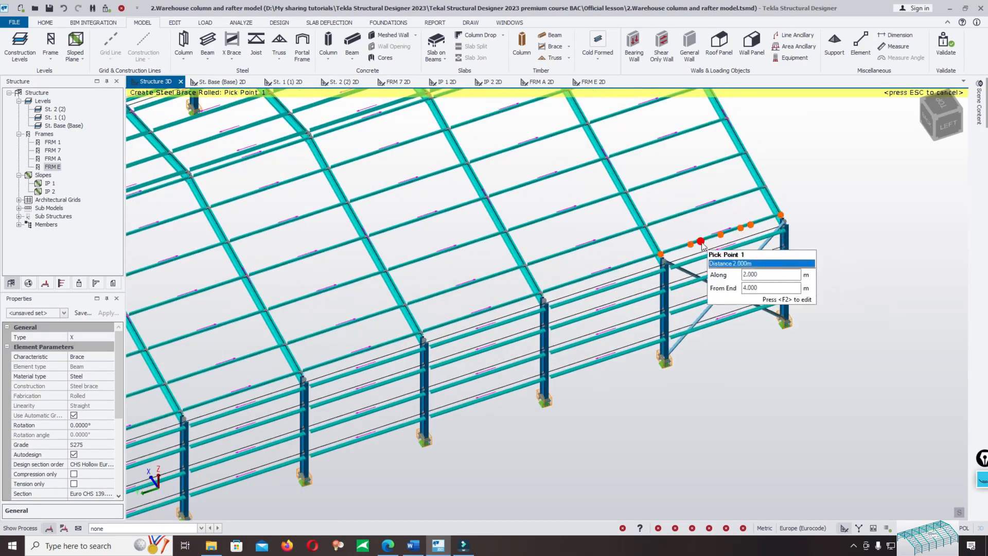
left_click(665, 263)
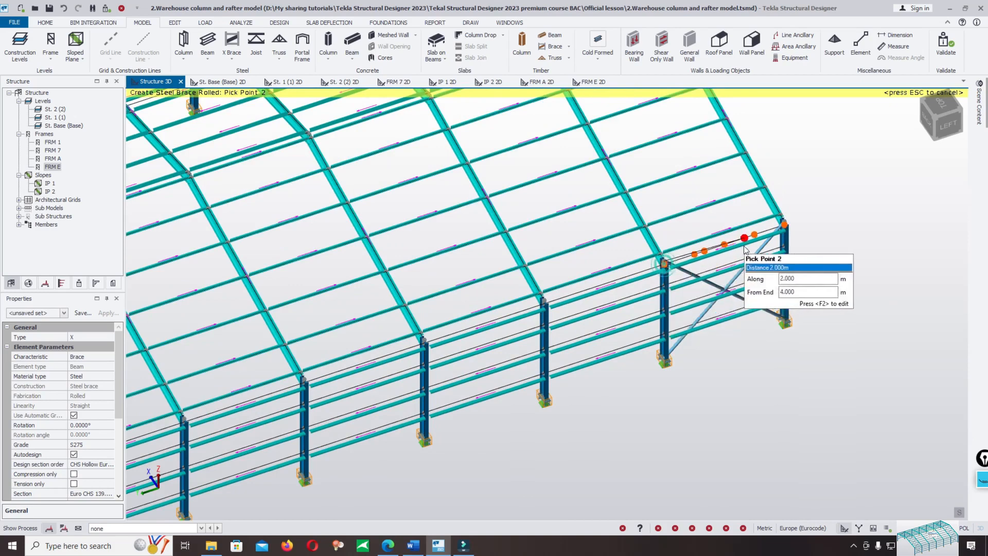
left_click(782, 224)
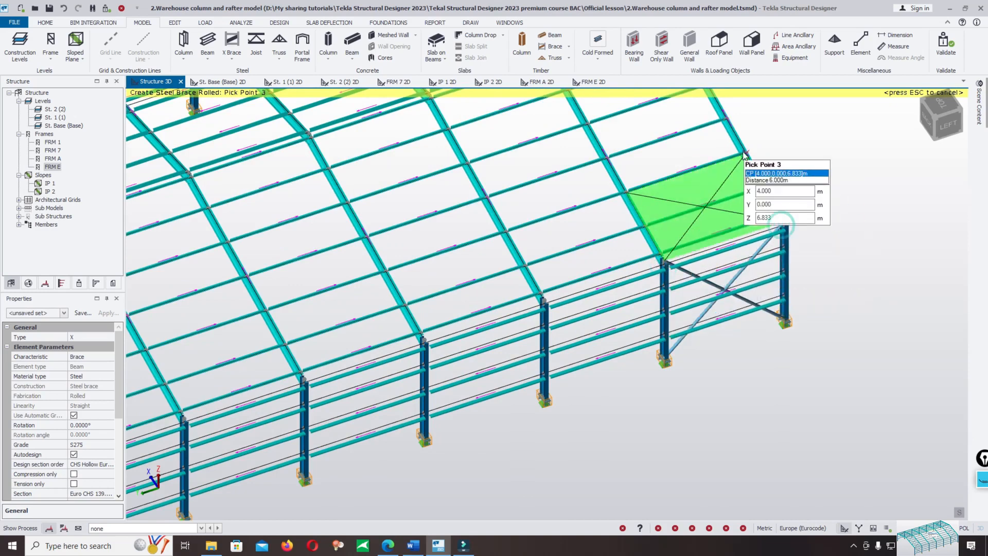
left_click(744, 154)
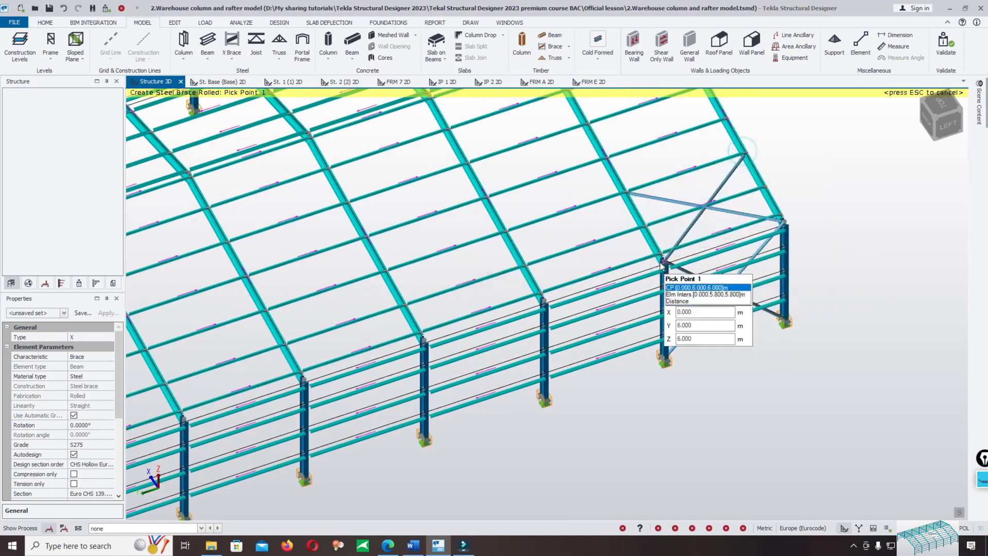
Add two more X braces up the same roof slope, from X 4.000 m to 8.000 m and on to the ridge at 12.000 m
left_click(626, 193)
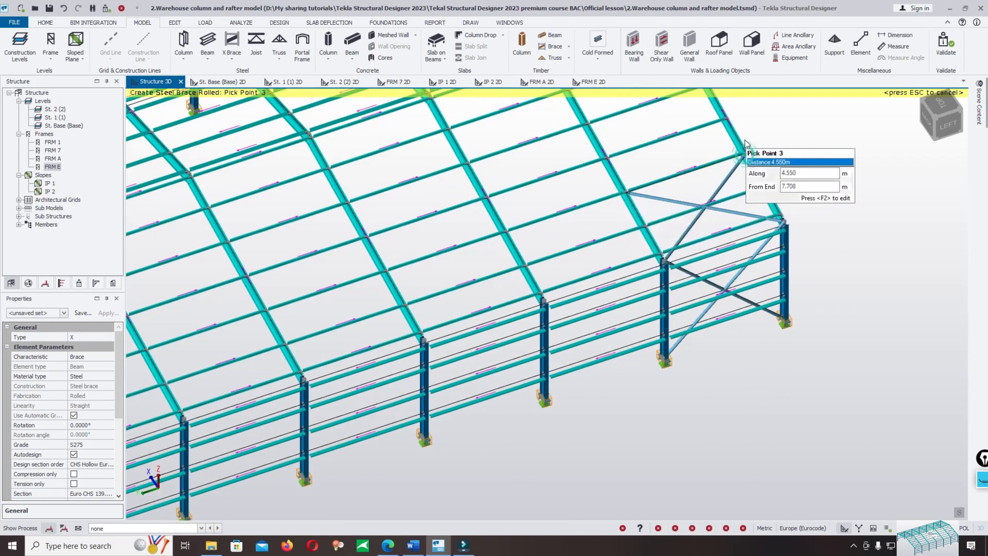
left_click(736, 157)
left_click(719, 188)
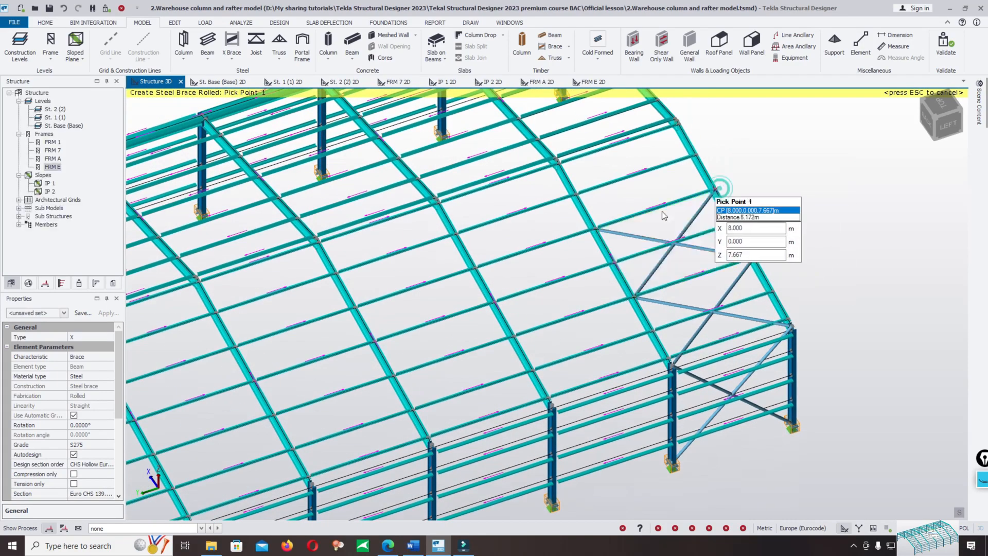
left_click(597, 227)
left_click(714, 190)
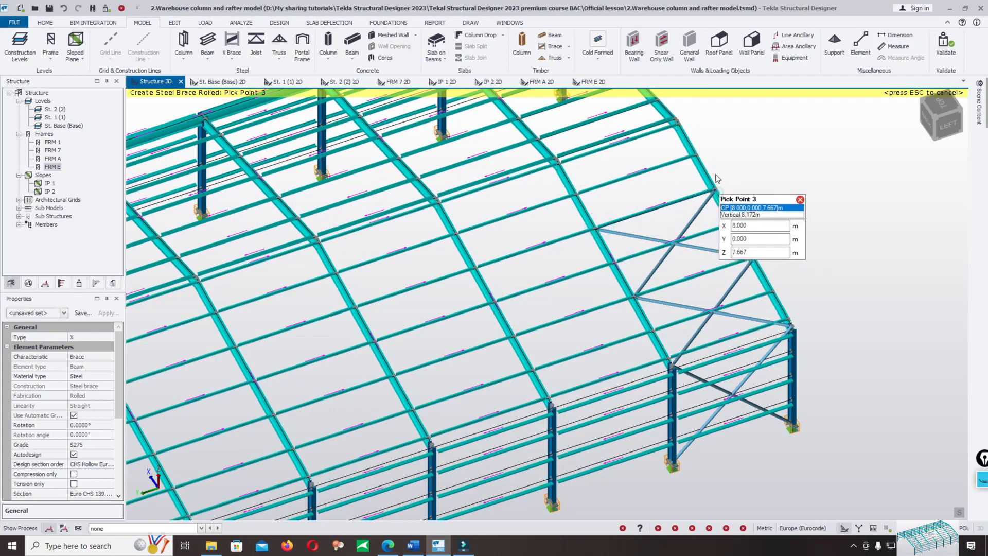
scroll(692, 122, "up", 3)
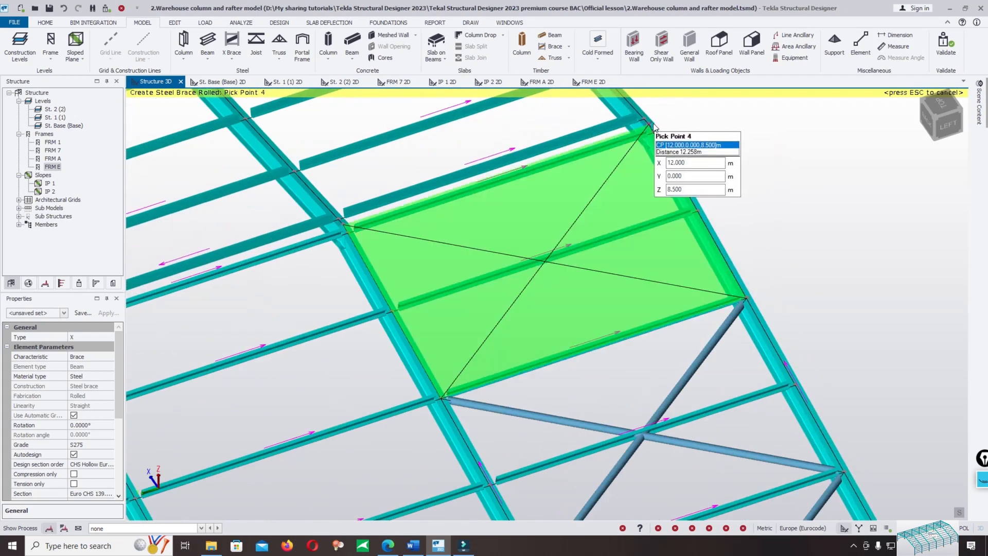
left_click(650, 124)
scroll(688, 205, "down", 5)
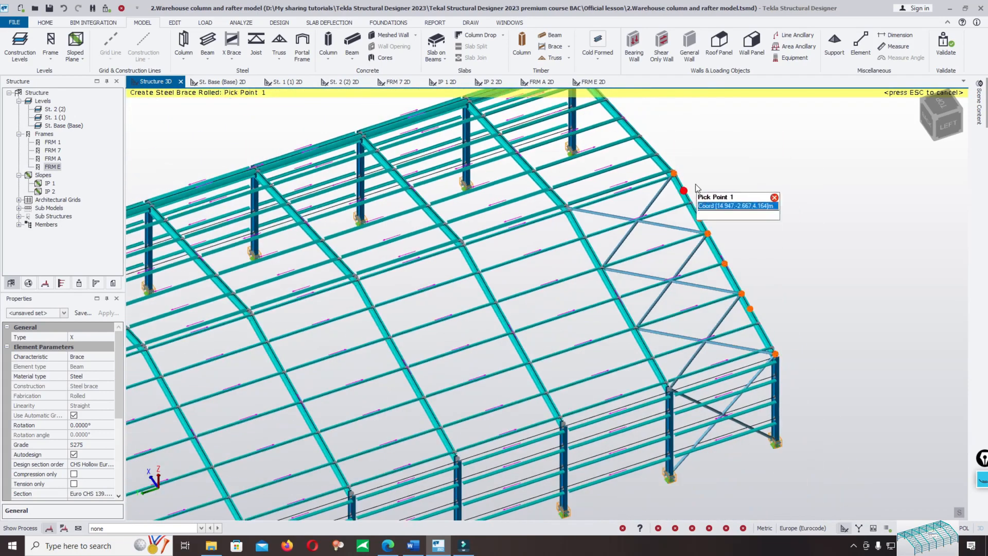
key("Escape")
Select all wall and roof X braces of the end bay together with the beams they cross, using a selection window
right_click_drag(755, 285, 629, 308)
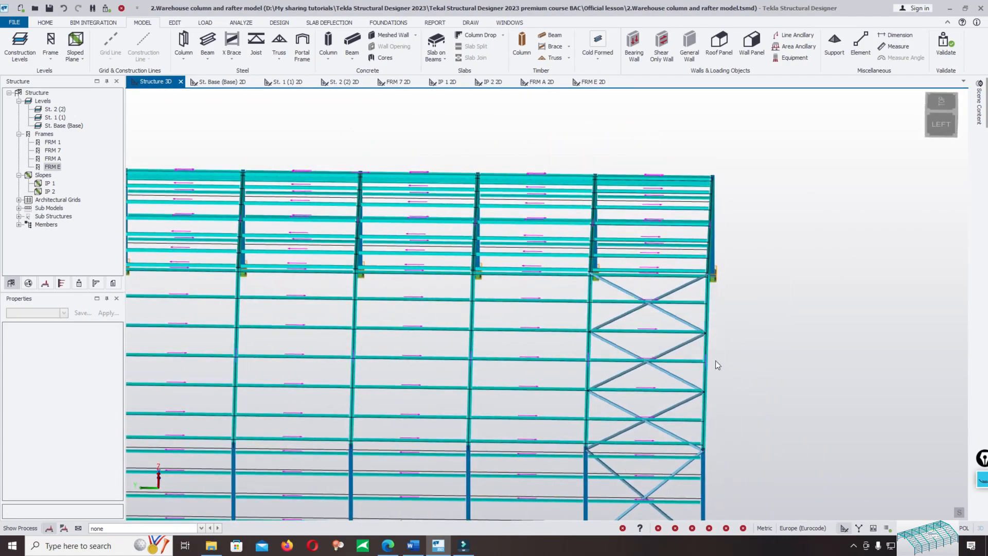
right_click_drag(715, 361, 754, 353)
right_click_drag(589, 434, 613, 429)
middle_click_drag(804, 303, 668, 309)
right_click_drag(678, 294, 754, 385)
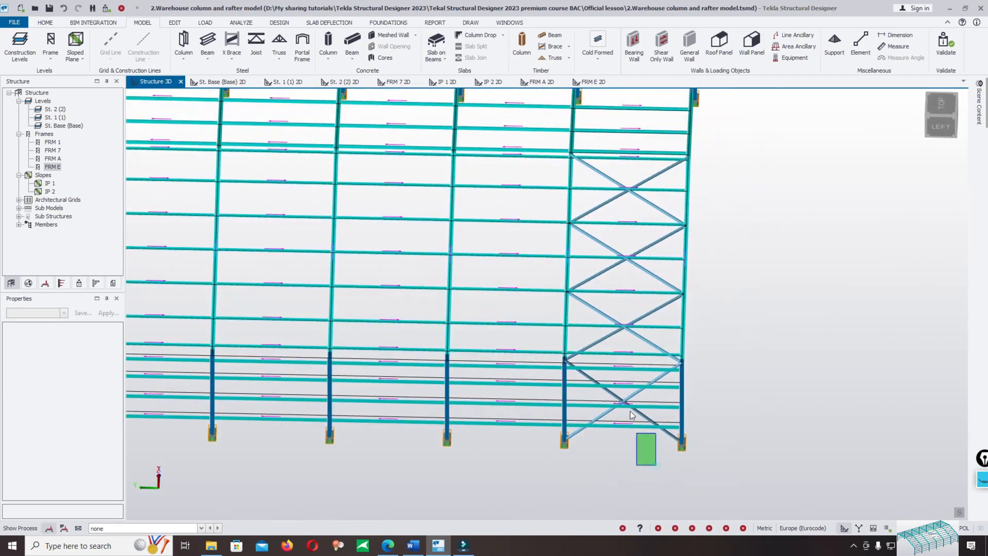
left_click_drag(632, 414, 611, 179)
right_click_drag(679, 262, 720, 337)
Switch the properties displayed for the mixed selection to the Steel Braces Rolled group
left_click(65, 312)
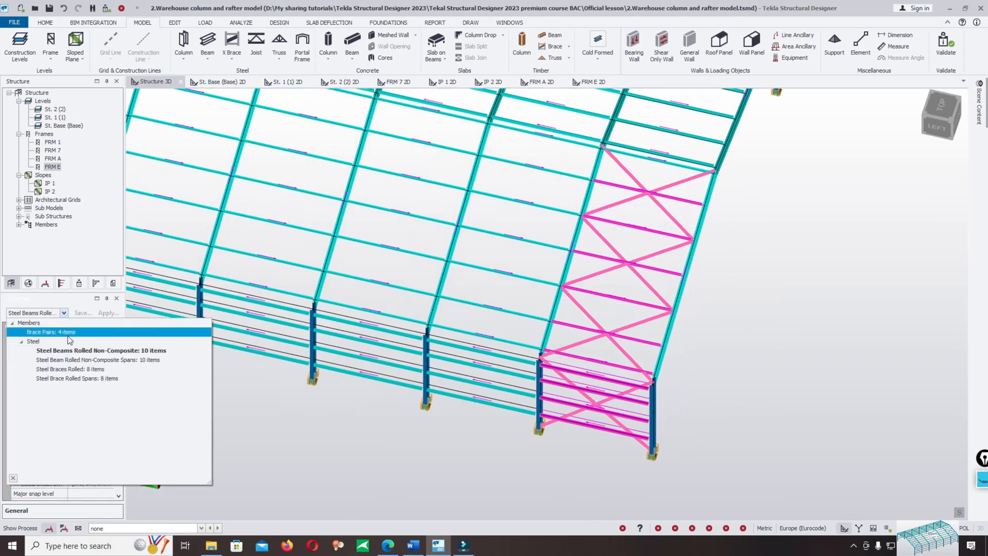
left_click(117, 350)
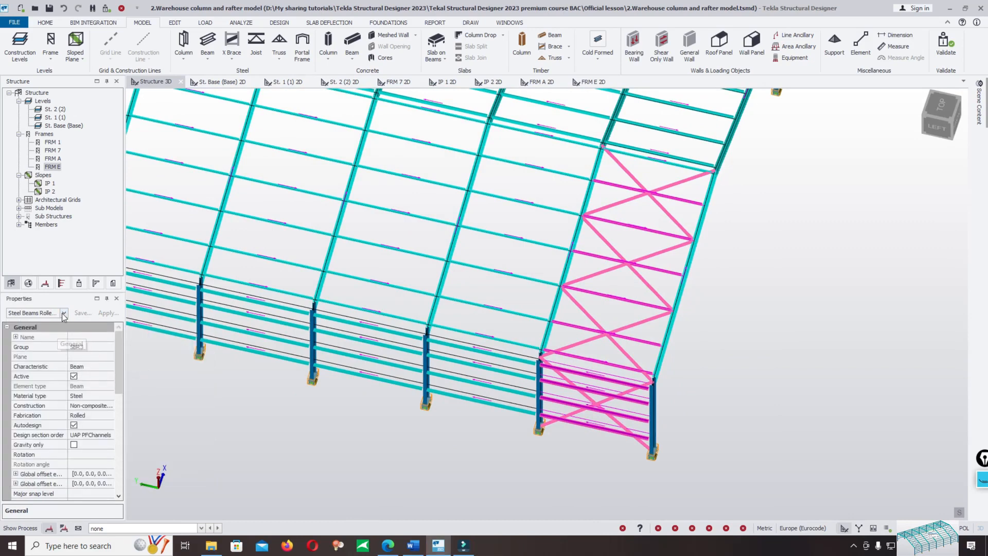
left_click(64, 314)
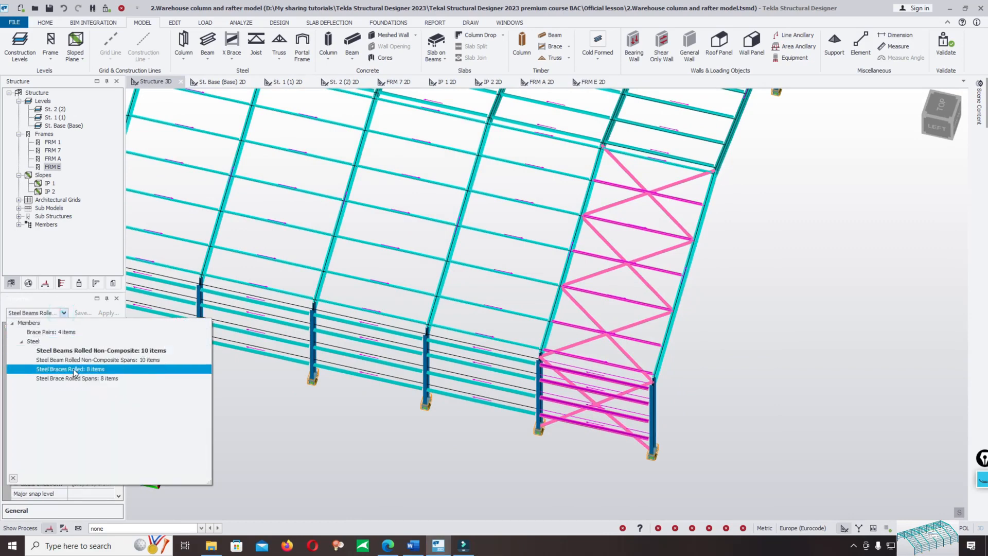
left_click(103, 369)
Mirror the selected X braces and beams to the opposite wall and roof slope, with the destination at the column base X 24.000, Y 0.000 m
scroll(581, 336, "down", 3)
right_click_drag(583, 337, 525, 354)
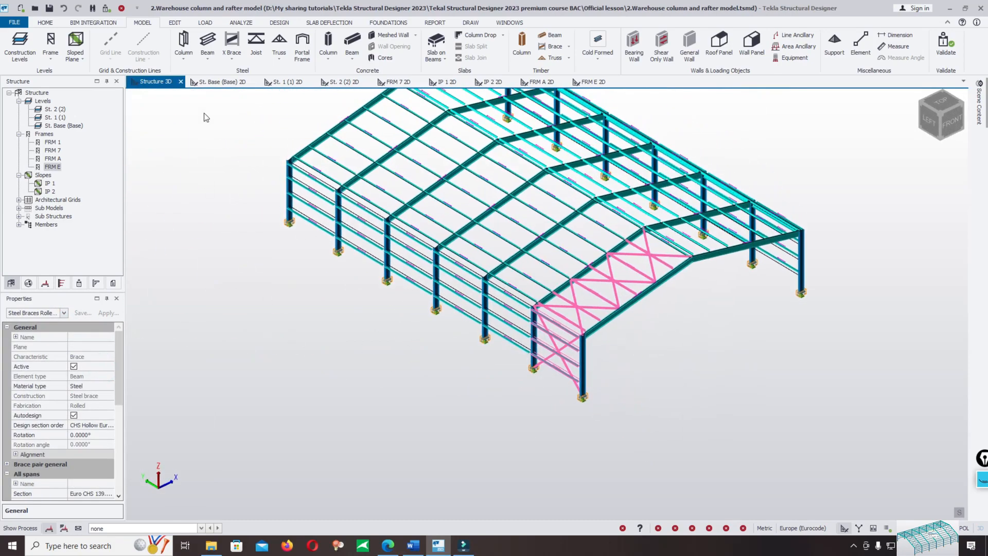
left_click(175, 22)
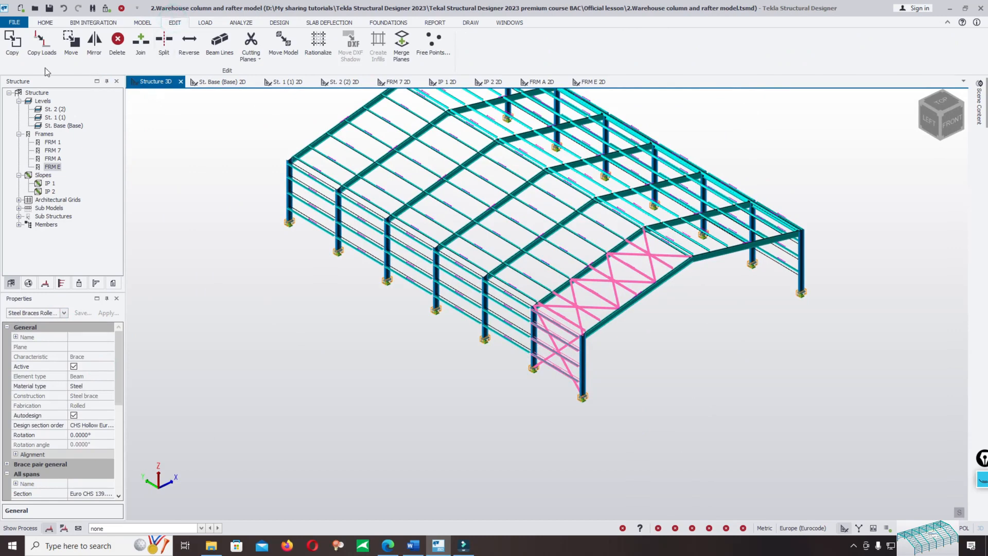
left_click(94, 46)
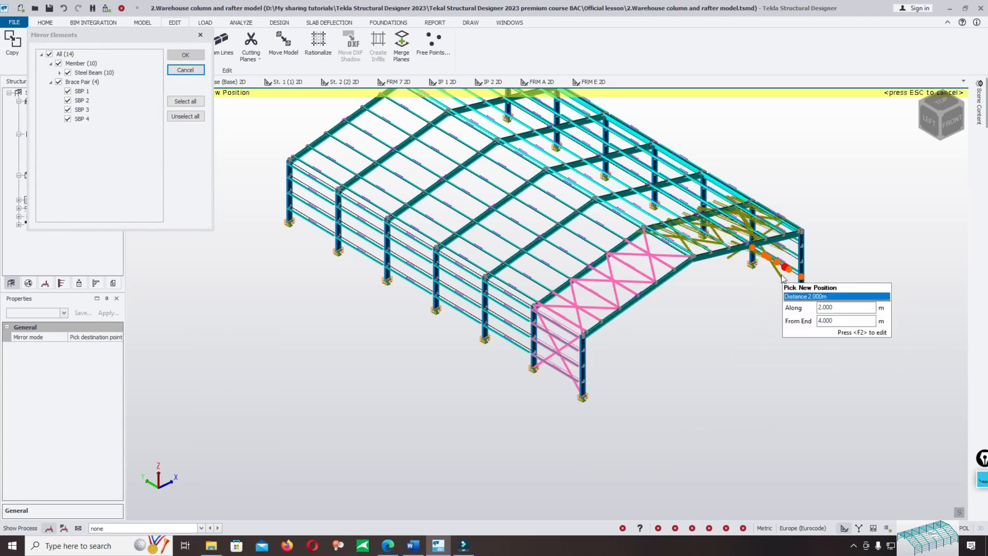
scroll(782, 278, "up", 5)
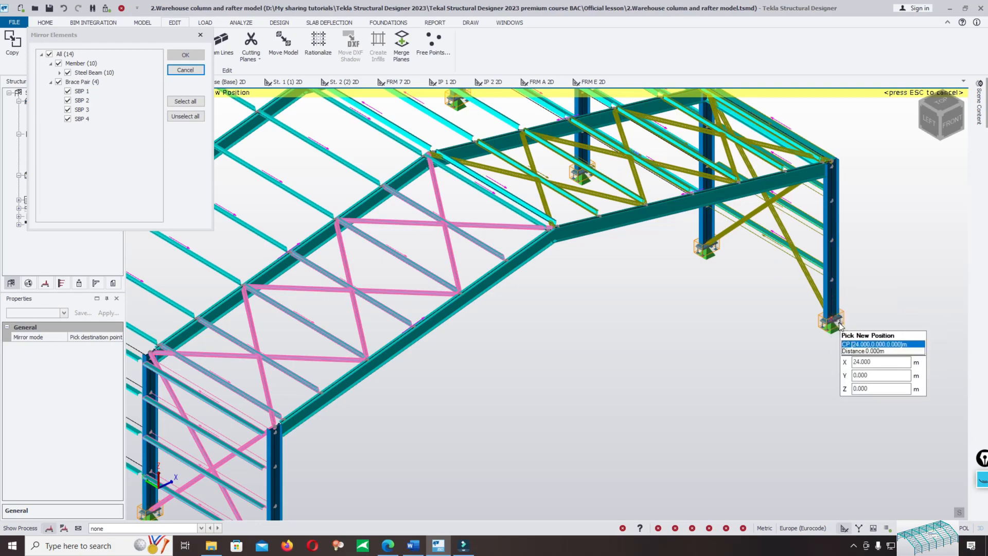
left_click(828, 333)
scroll(776, 343, "down", 5)
scroll(727, 309, "up", 5)
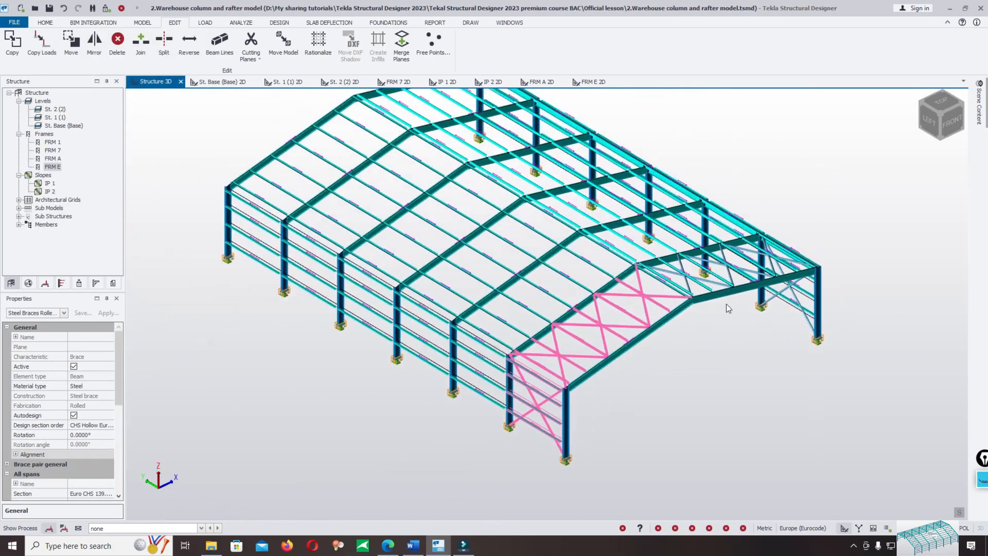
Examine the mirrored roof bracing around the ridge purlins and the end bay from a wider angle
scroll(690, 277, "up", 3)
left_click(713, 288)
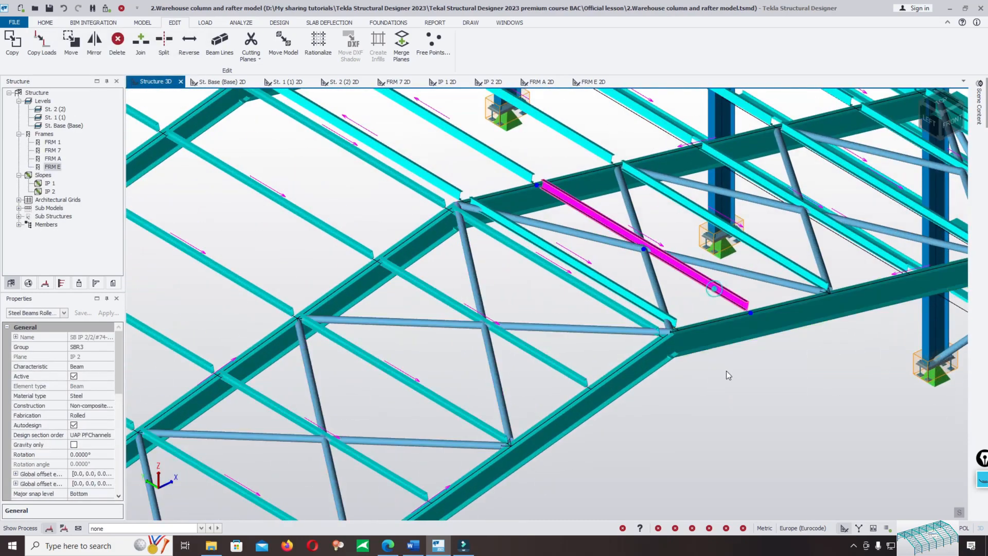
scroll(745, 370, "down", 3)
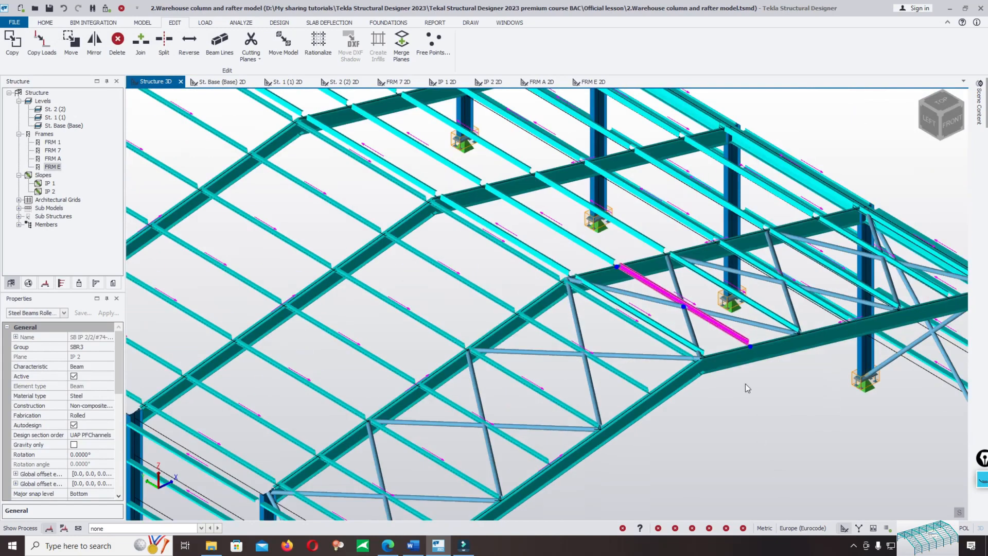
scroll(696, 281, "up", 2)
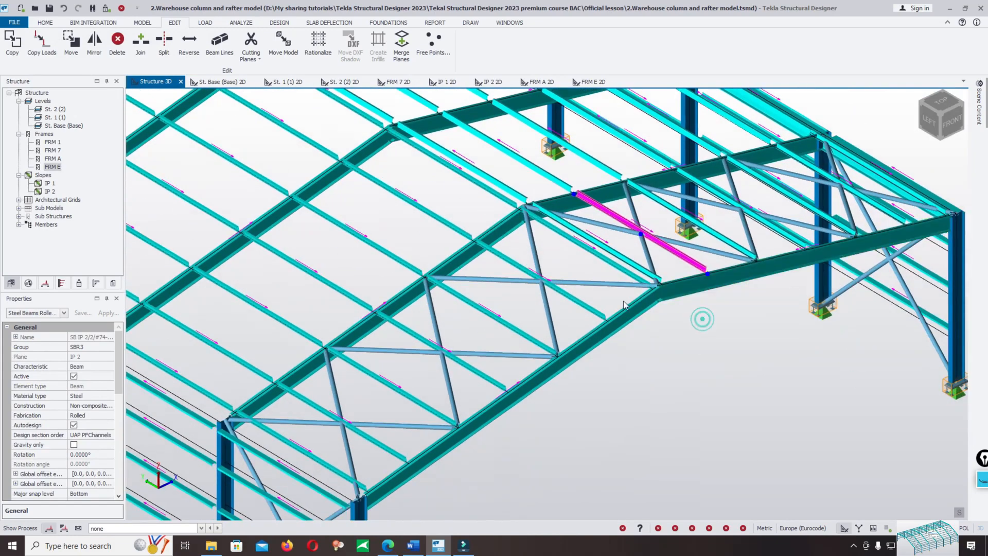
scroll(625, 306, "down", 3)
scroll(674, 270, "down", 2)
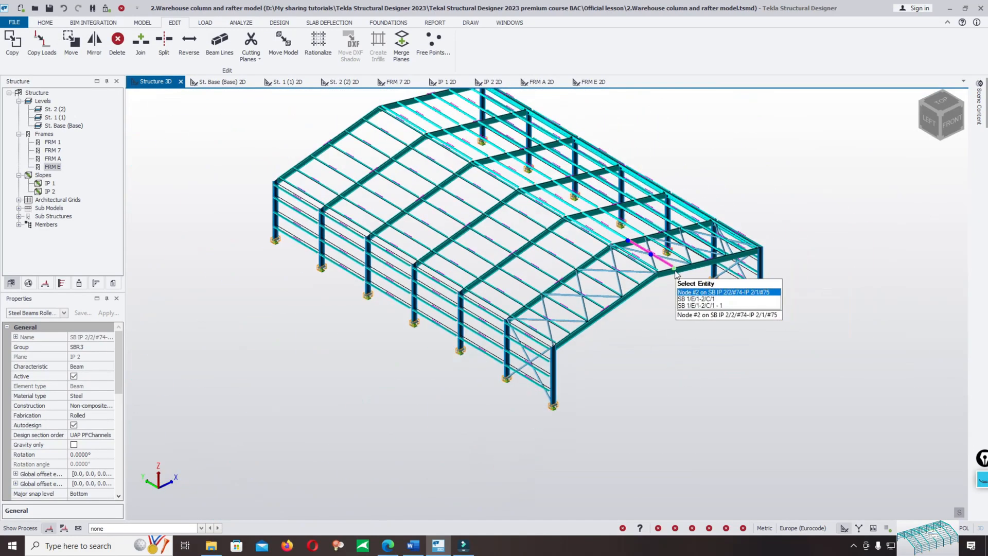
right_click(720, 274)
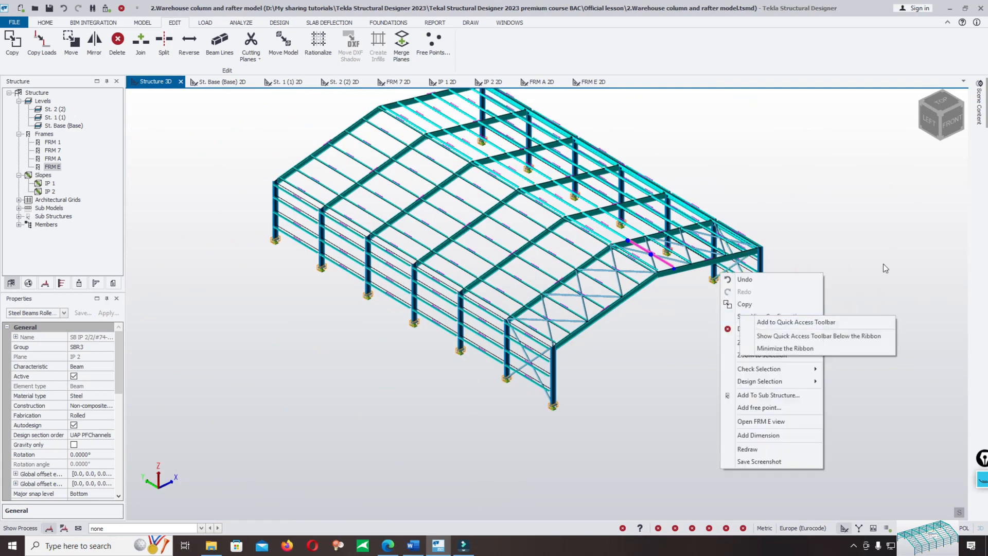
left_click(838, 224)
middle_click_drag(813, 234, 660, 270)
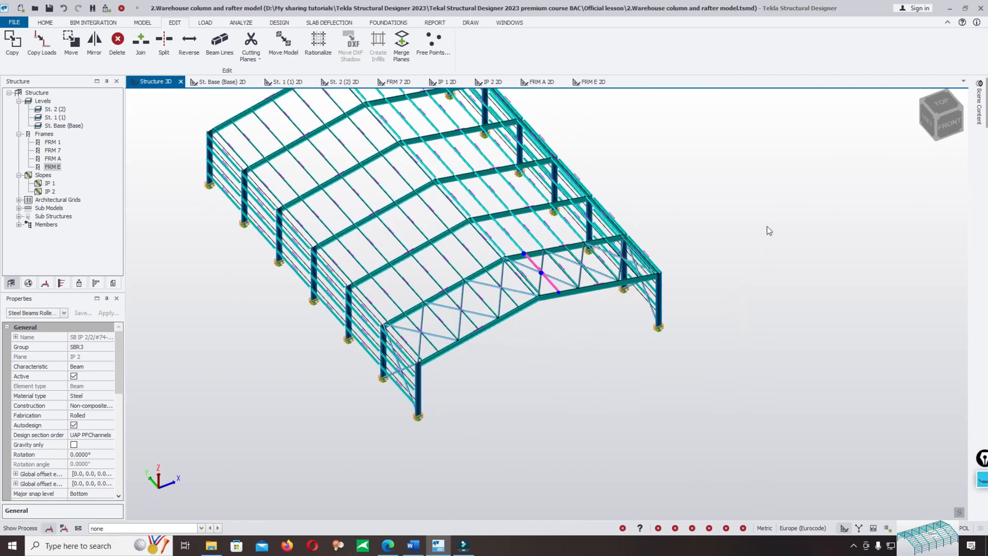
scroll(675, 290, "down", 4)
scroll(632, 377, "up", 4)
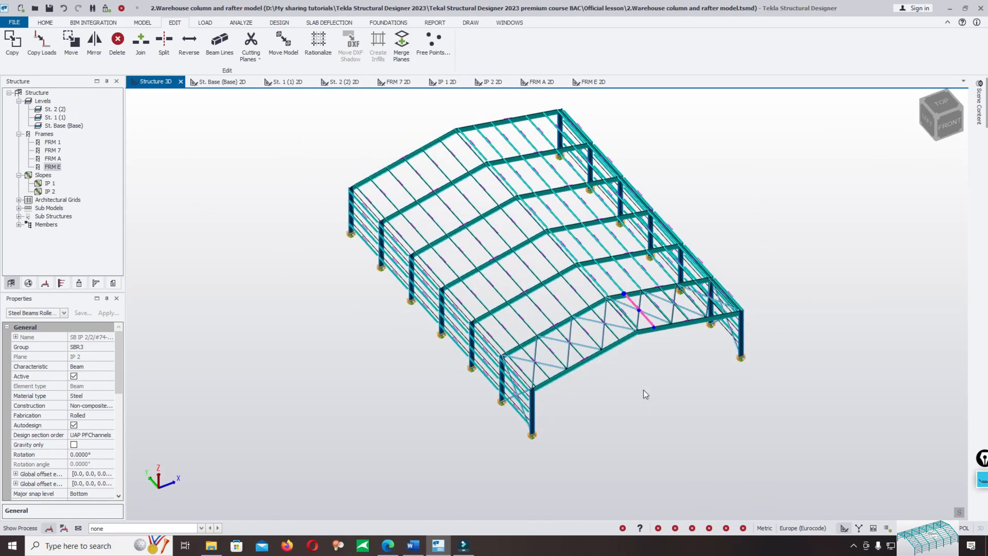
left_click(216, 82)
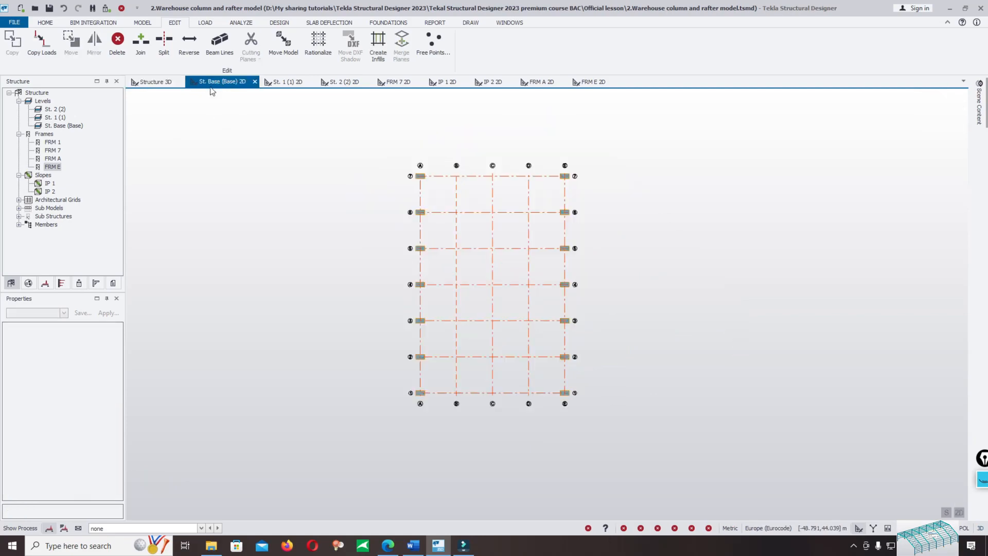
left_click(155, 81)
left_click(906, 144)
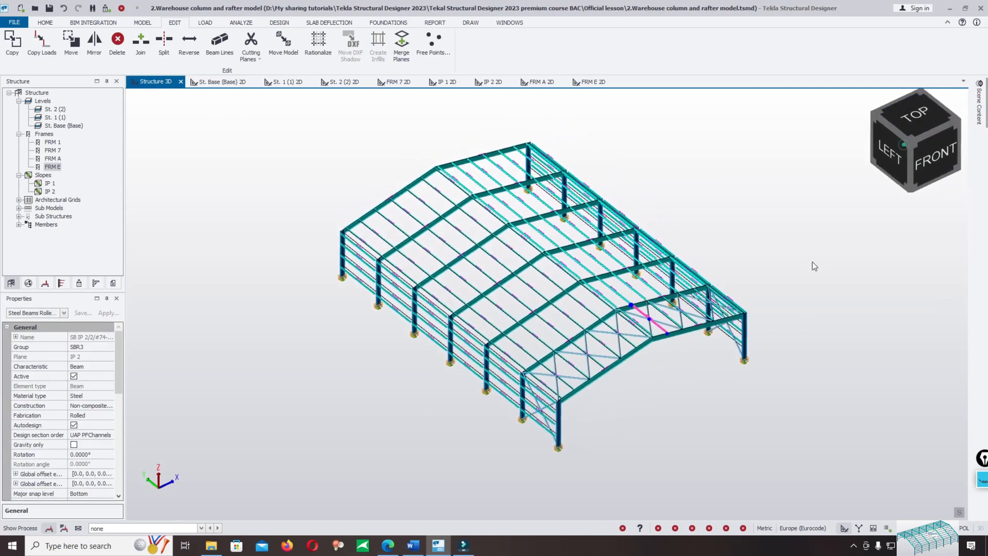
scroll(714, 364, "up", 3)
key("Escape")
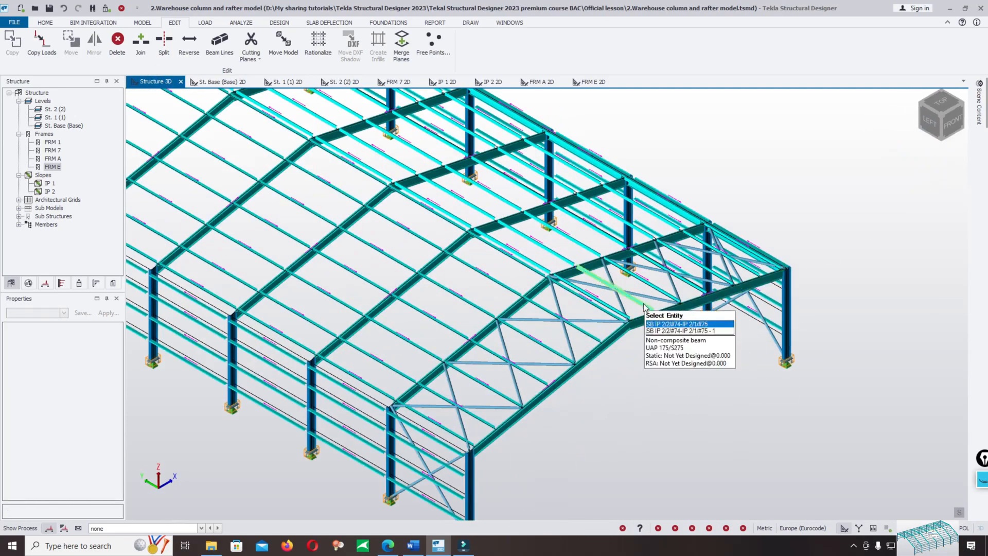
left_click(644, 307)
key("Escape")
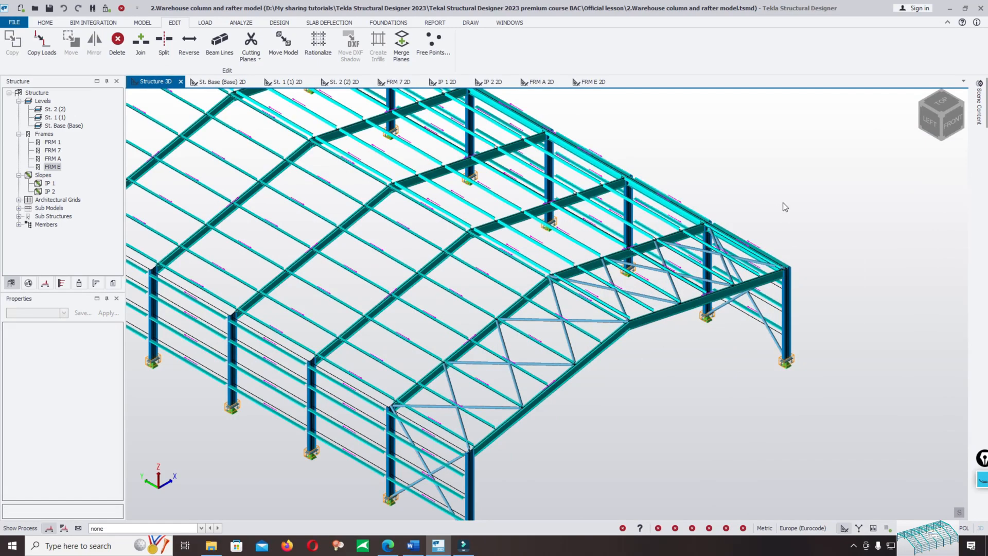
Select all members and braces of the braced end bay in a side view, with the Steel Braces Rolled group's properties displayed
scroll(786, 211, "down", 3)
middle_click_drag(790, 221, 728, 376)
left_click(729, 241)
left_click(739, 298)
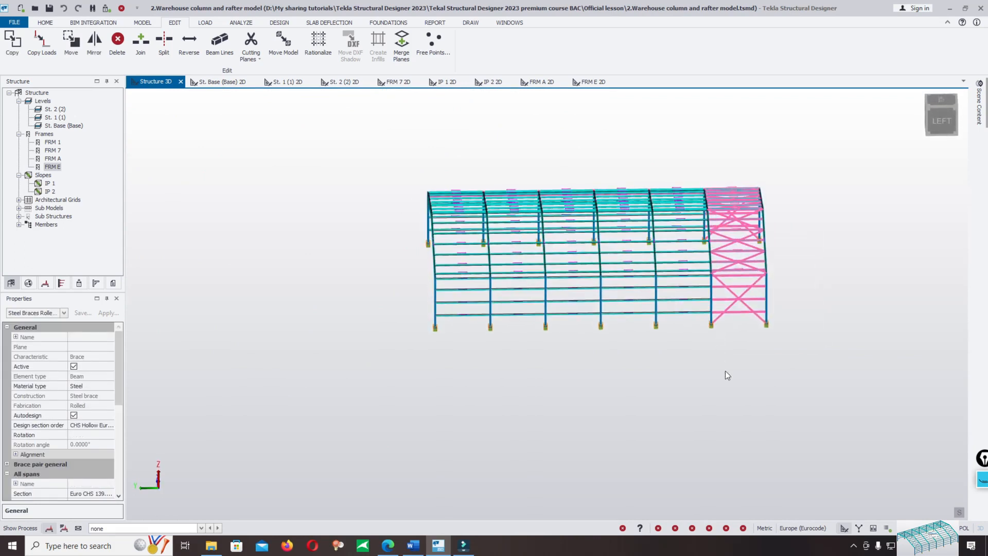
left_click(63, 313)
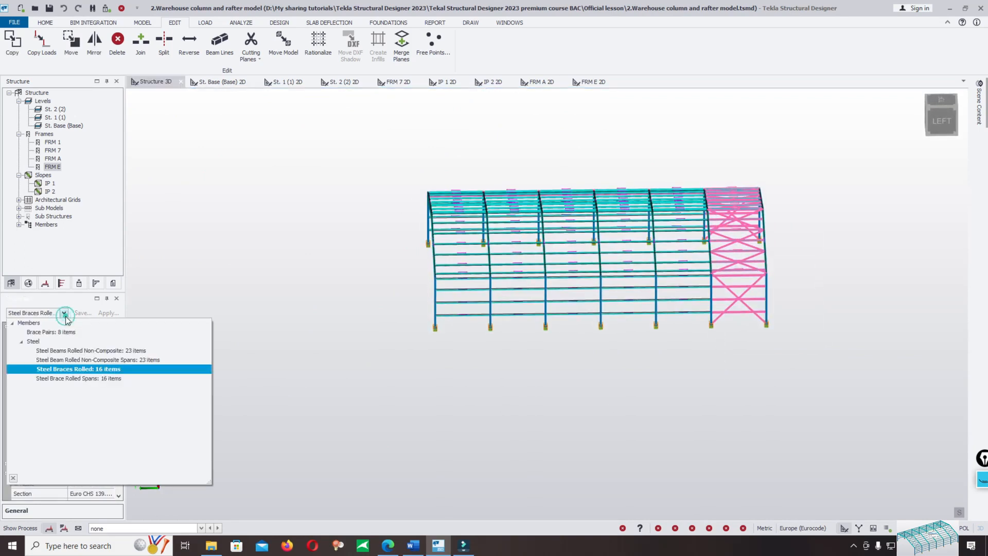
left_click(93, 370)
middle_click_drag(756, 319, 723, 383)
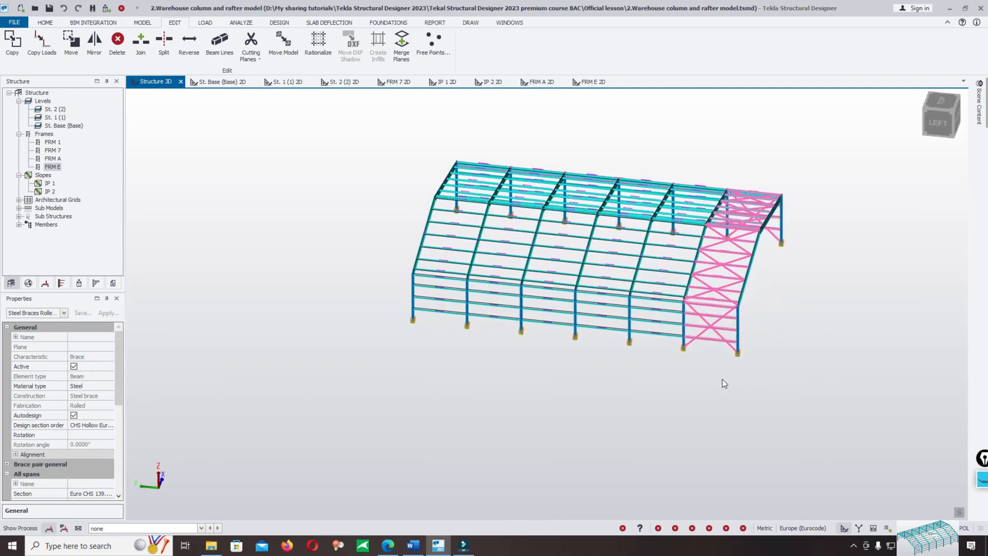
Copy only the brace pairs, excluding steel beams, from the column base at Y 6.000 m to the far end bay's base at Y 36.000 m
right_click(834, 134)
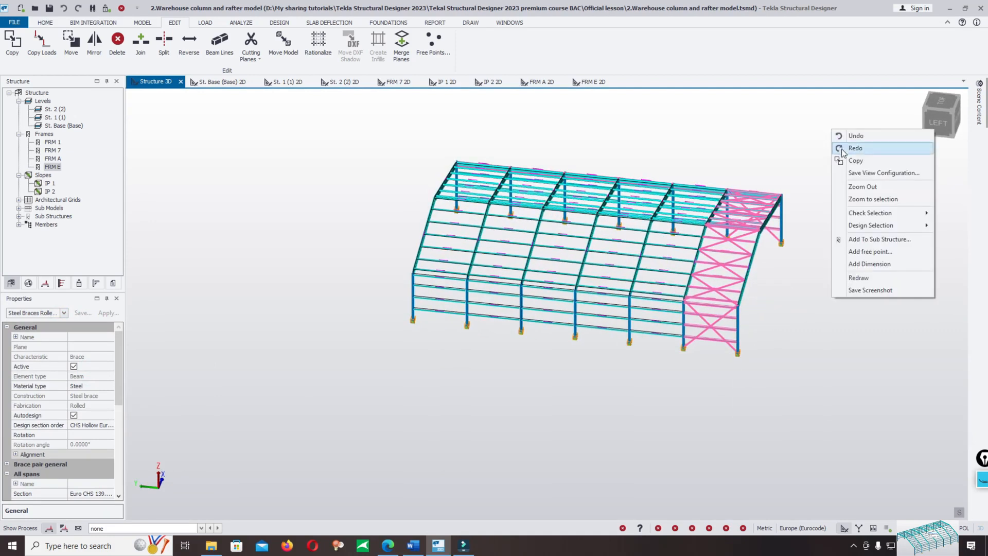
left_click(853, 161)
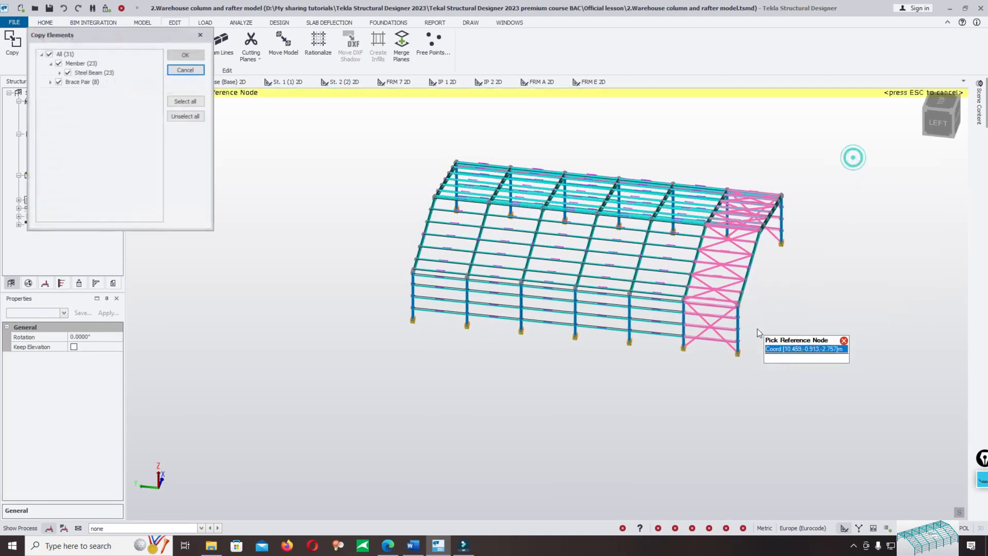
left_click(692, 347)
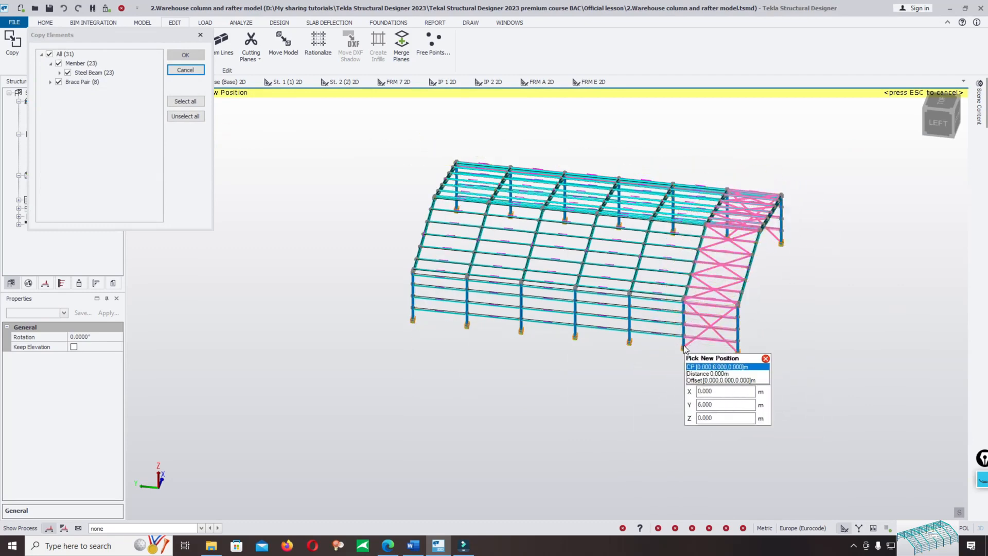
left_click(67, 72)
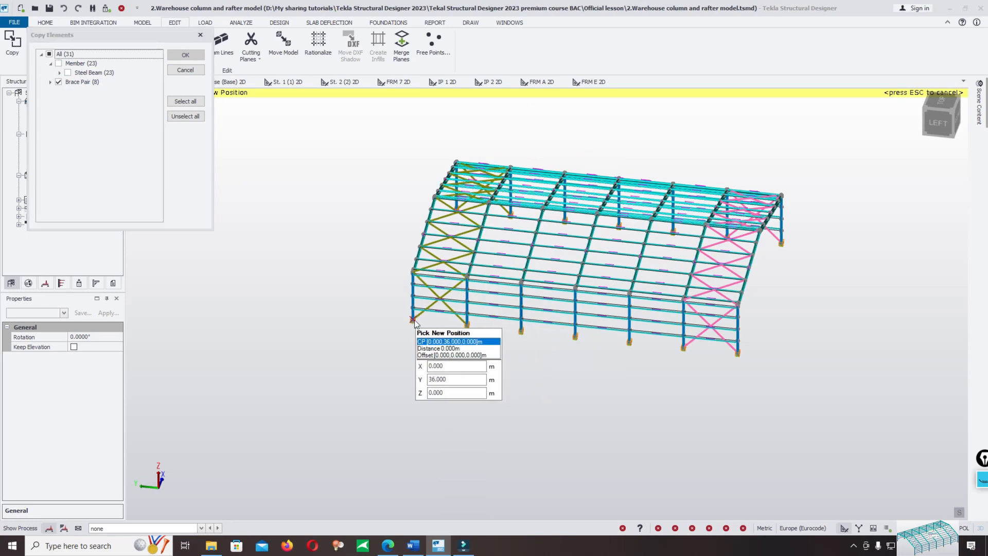
left_click(571, 339)
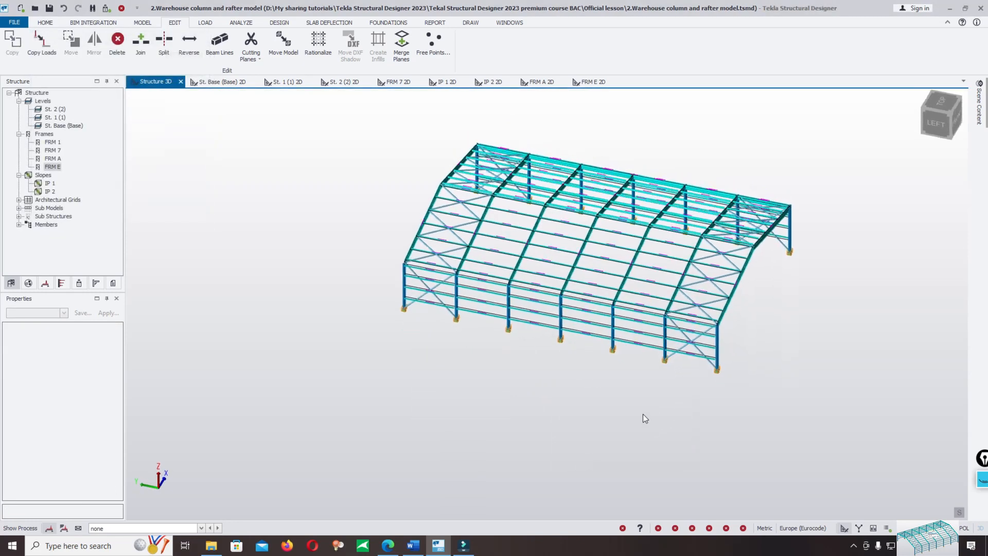
Validate the model and highlight the members listed under Member intersection
left_click(135, 24)
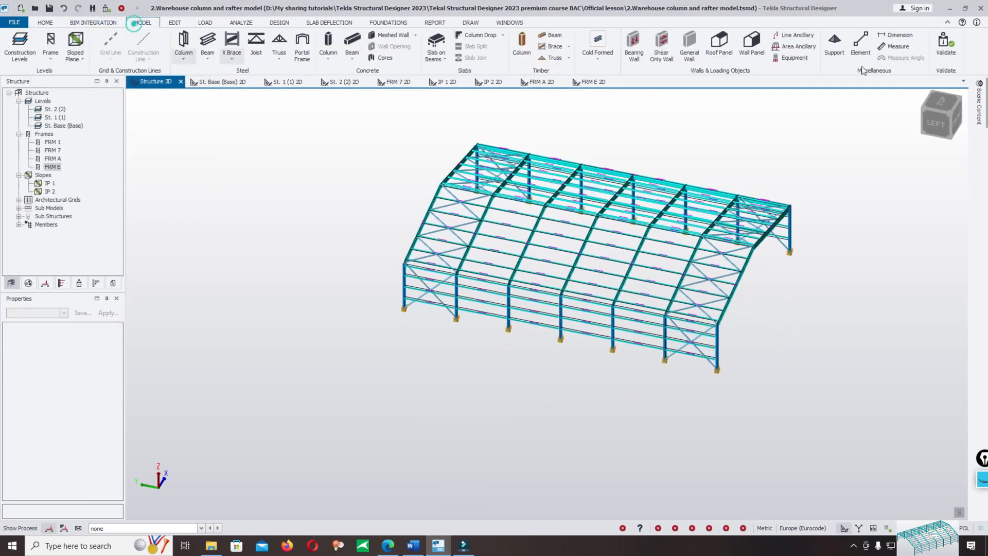
left_click(943, 41)
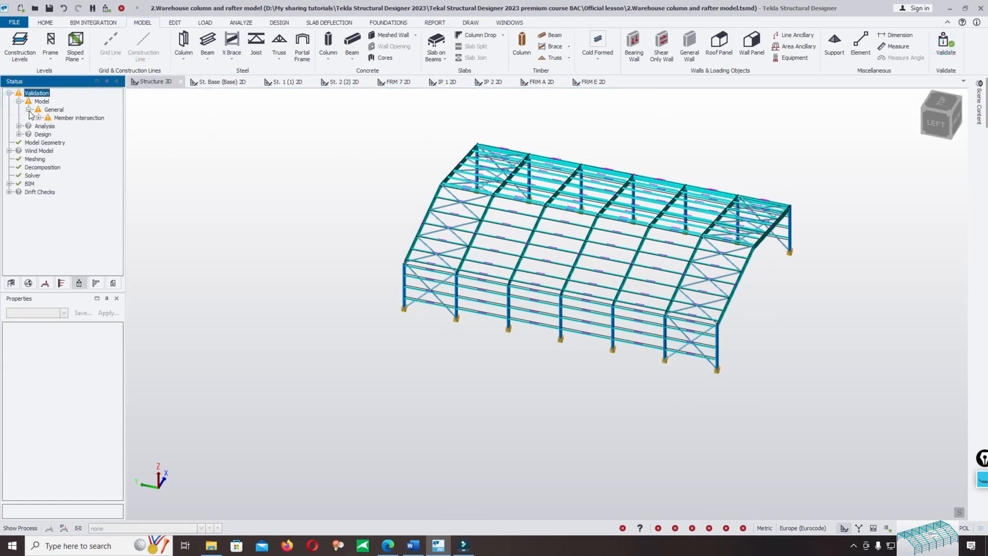
left_click(84, 117)
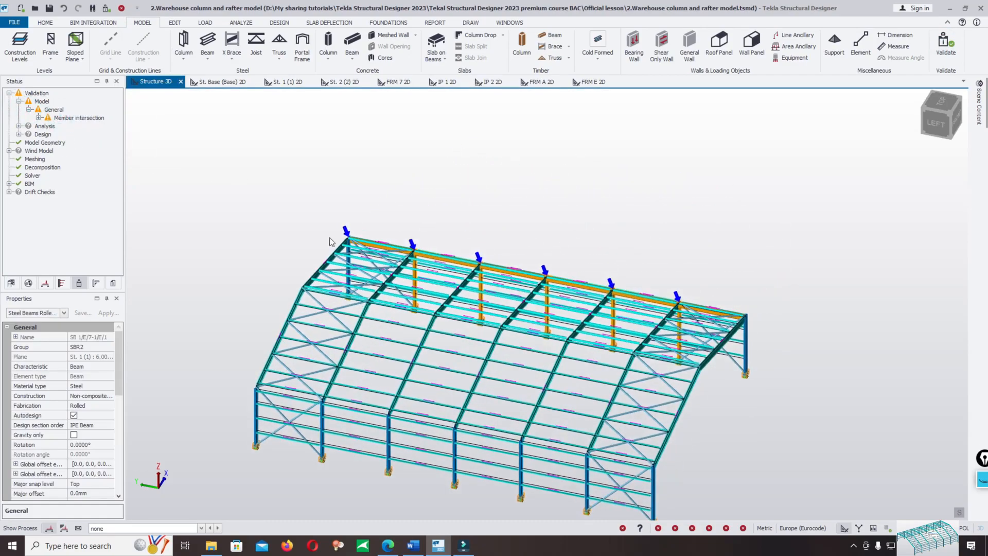
Delete the continuous IPE 500 eaves beam running along grid E through the column tops
scroll(442, 309, "up", 5)
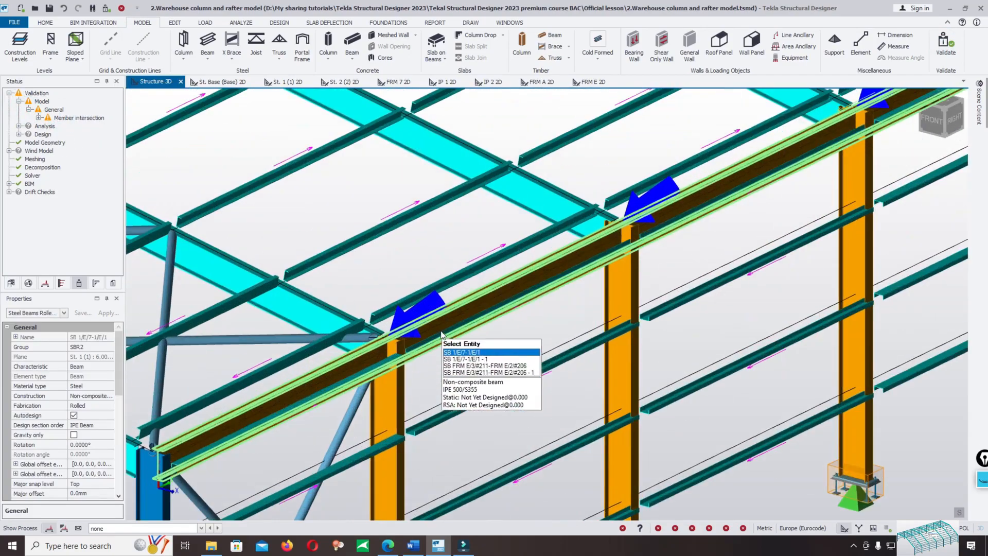
scroll(529, 272, "down", 1)
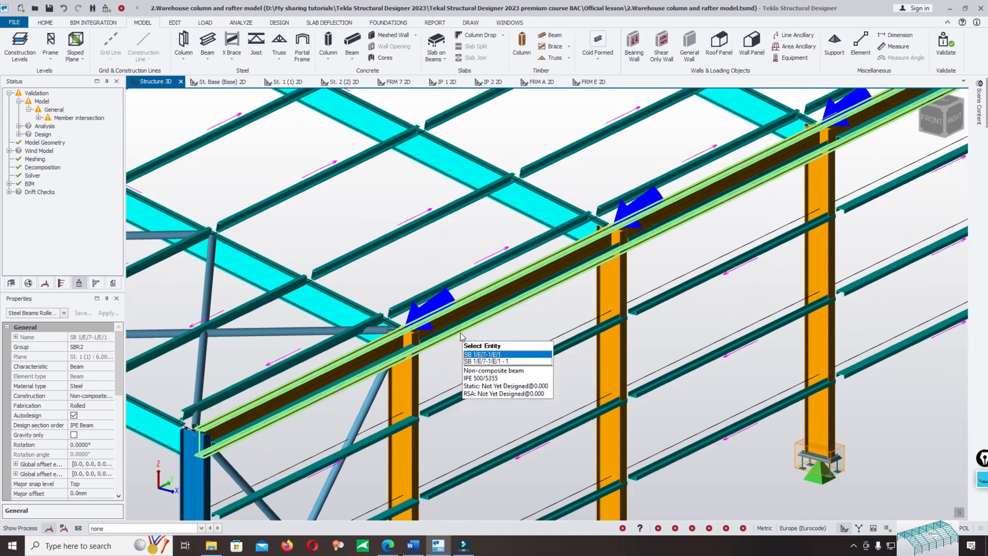
scroll(593, 344, "down", 5)
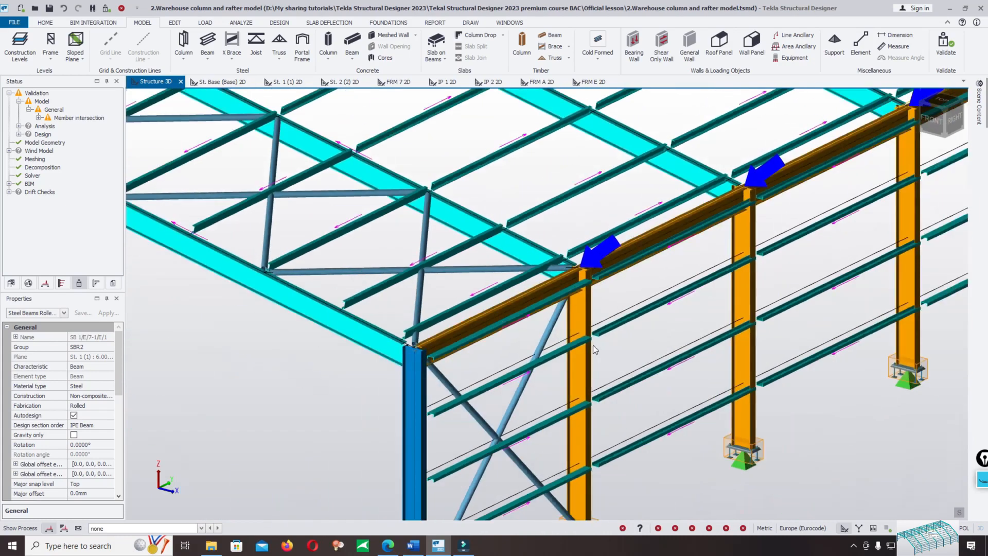
scroll(626, 295, "up", 5)
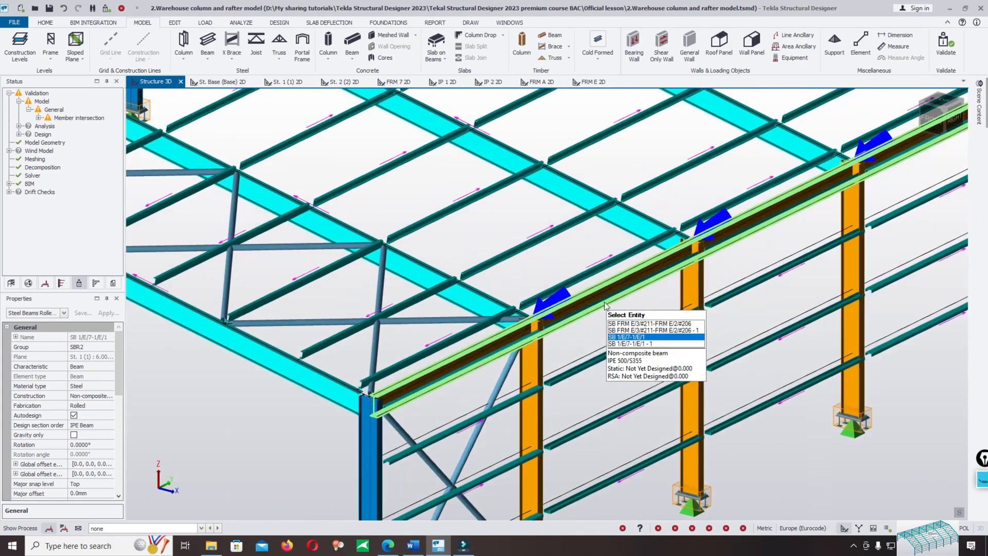
key("Delete")
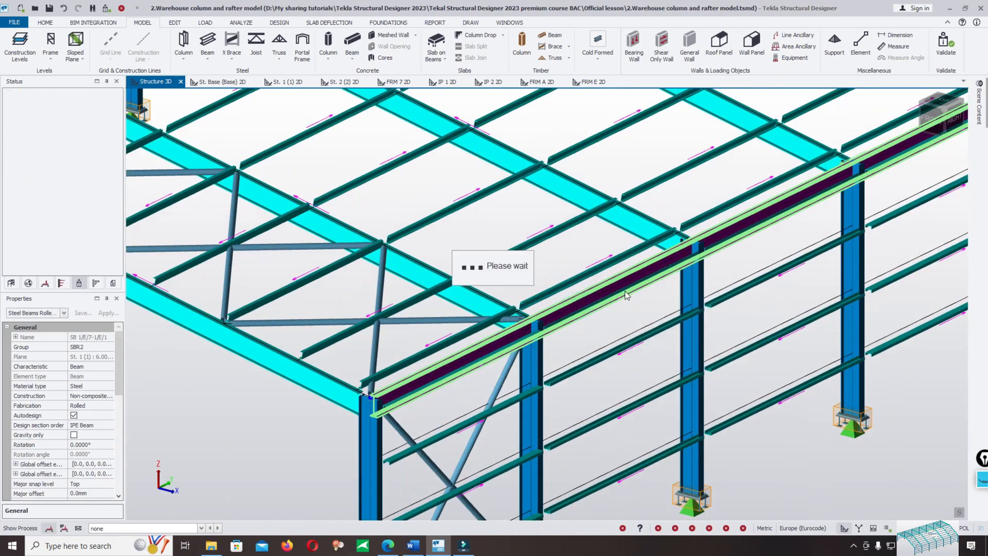
Validate the whole warehouse model again and view it from the grid E side
scroll(580, 287, "down", 5)
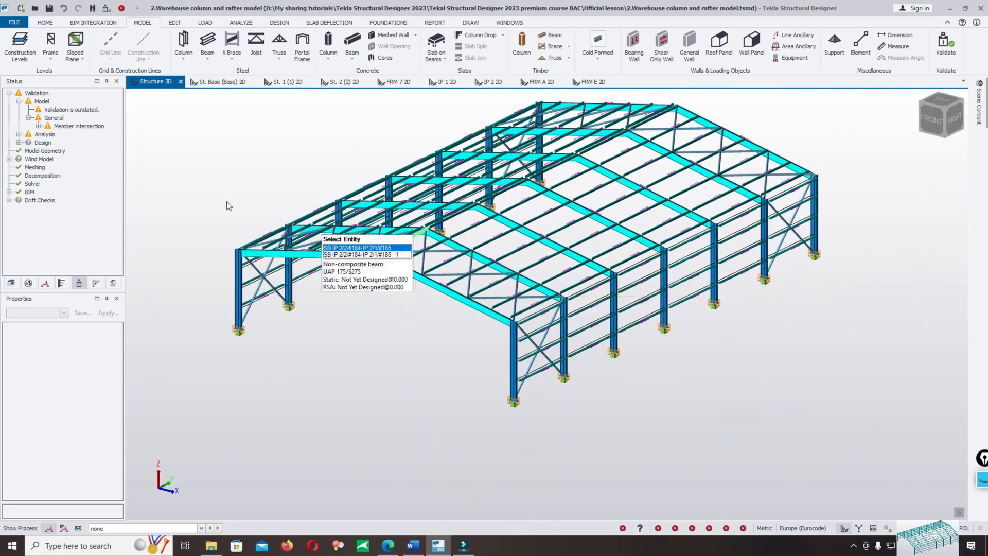
left_click(944, 42)
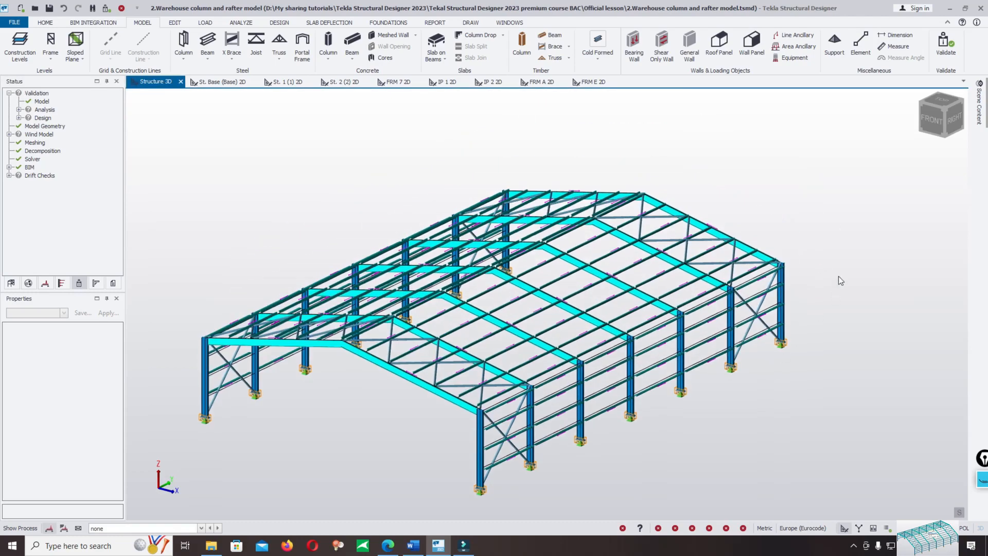
middle_click_drag(838, 277, 573, 300)
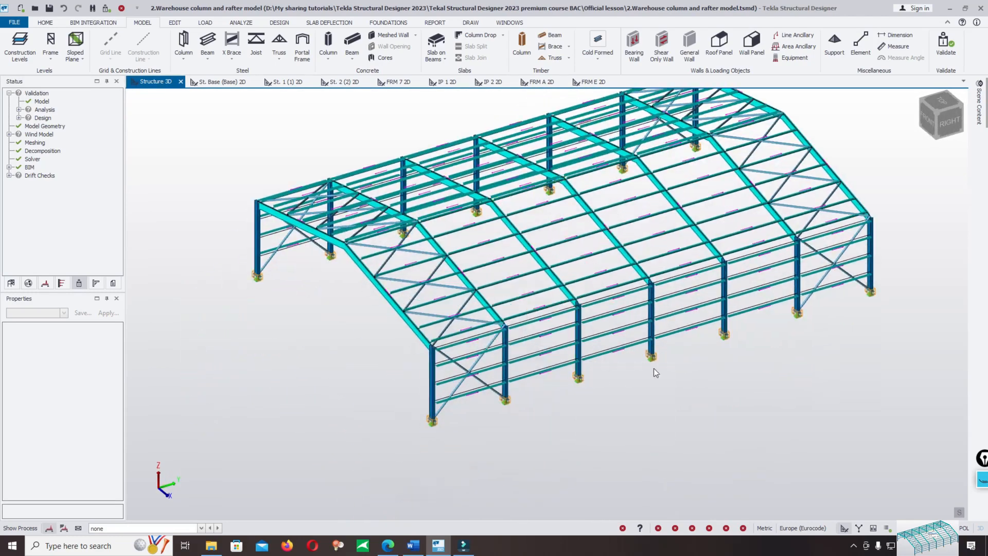
Examine the roof and wall members around the braced end bays, column tops and ridge from several angles
middle_click_drag(653, 371, 639, 377)
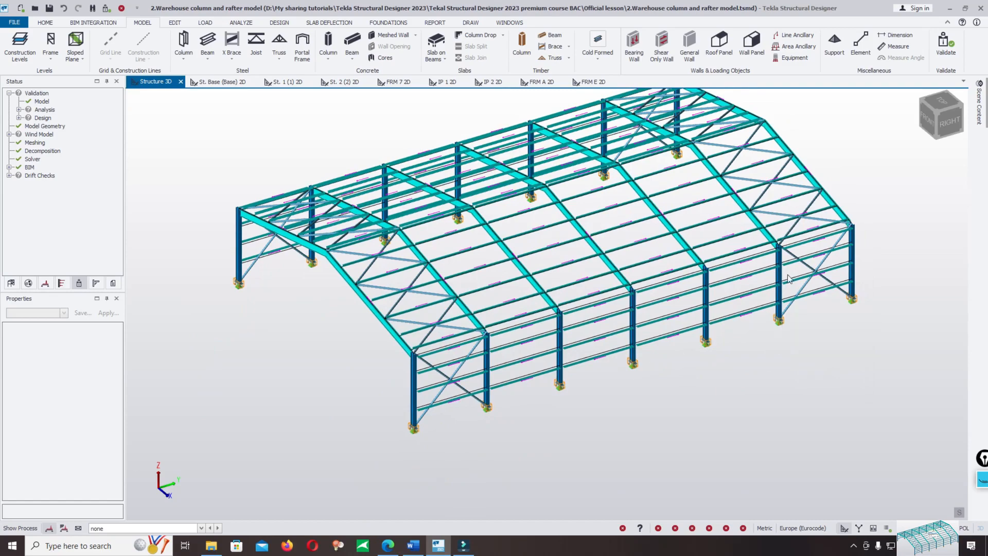
mouse_move(807, 250)
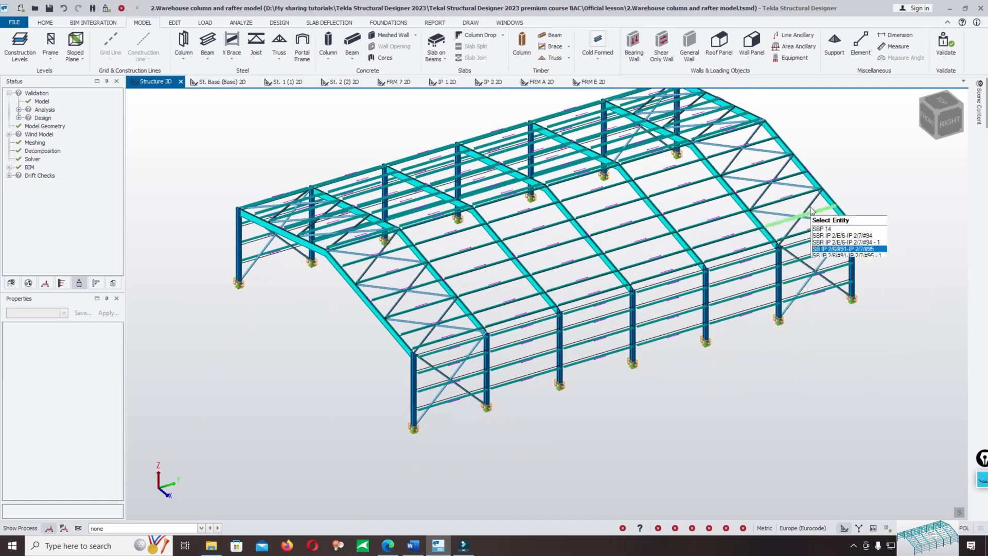
middle_click_drag(810, 208, 789, 253)
scroll(645, 145, "up", 3)
middle_click_drag(717, 176, 697, 163)
scroll(718, 227, "down", 4)
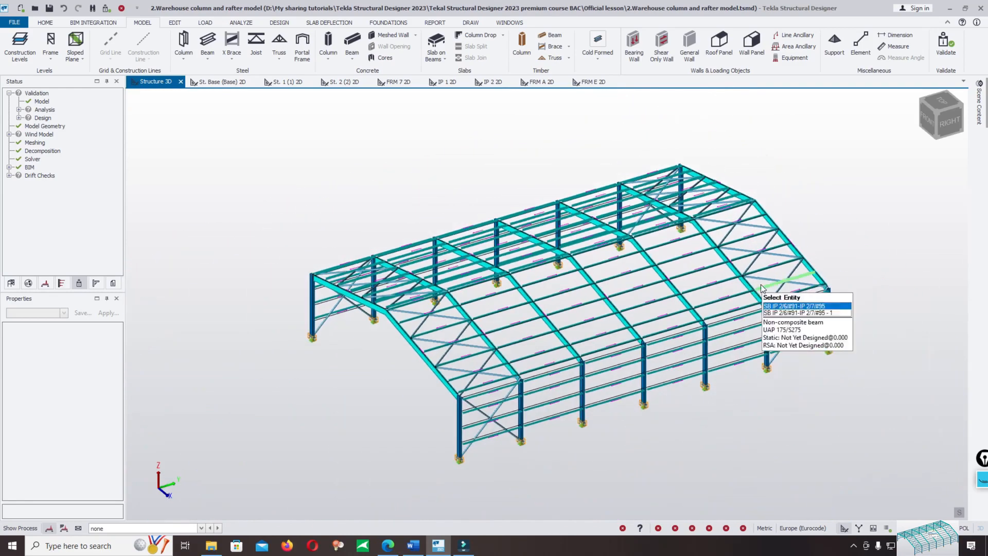
scroll(528, 430, "up", 2)
right_click_drag(529, 431, 605, 424)
scroll(537, 390, "up", 2)
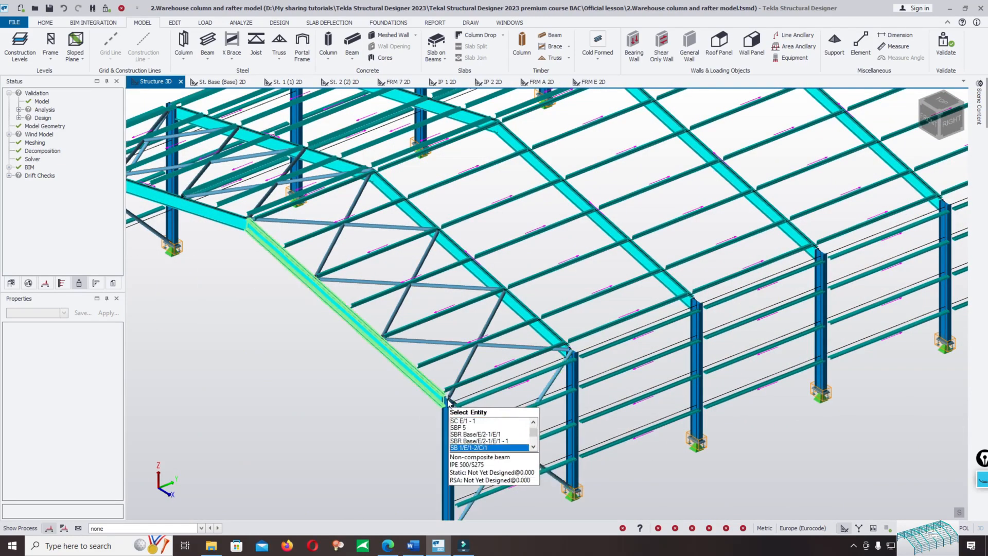
middle_click_drag(348, 272, 390, 353)
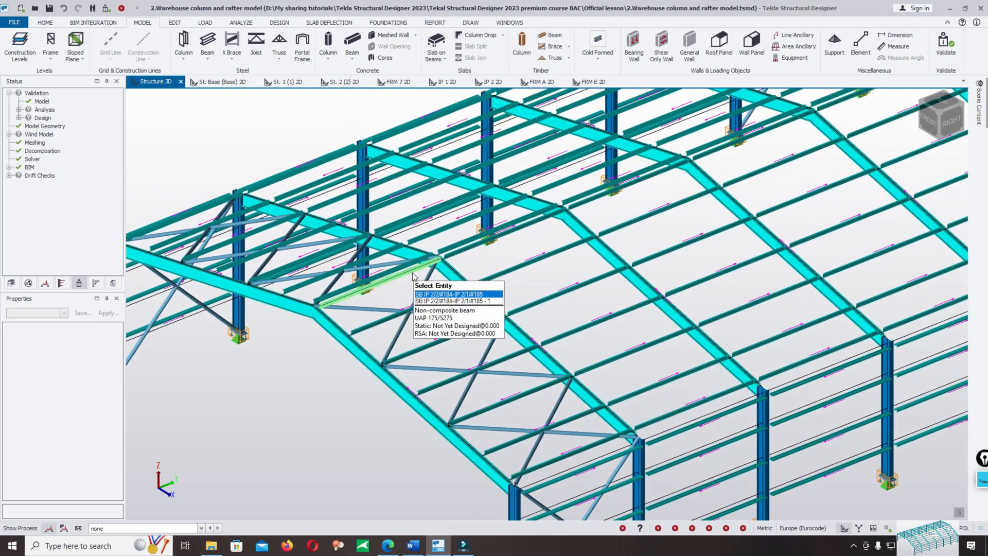
scroll(413, 277, "down", 5)
scroll(417, 279, "up", 5)
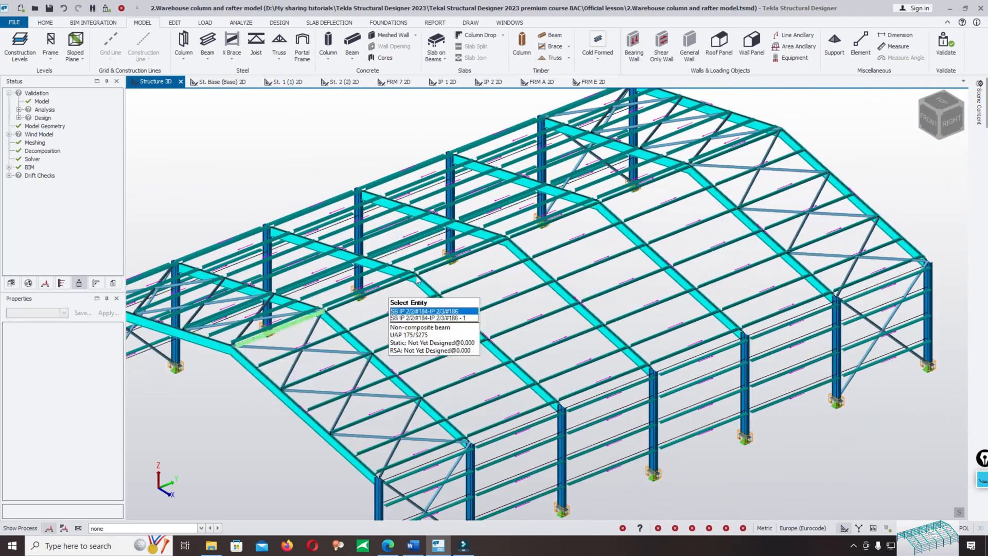
middle_click_drag(417, 279, 349, 315)
right_click_drag(348, 316, 460, 328)
middle_click_drag(459, 329, 514, 284)
scroll(513, 284, "down", 1)
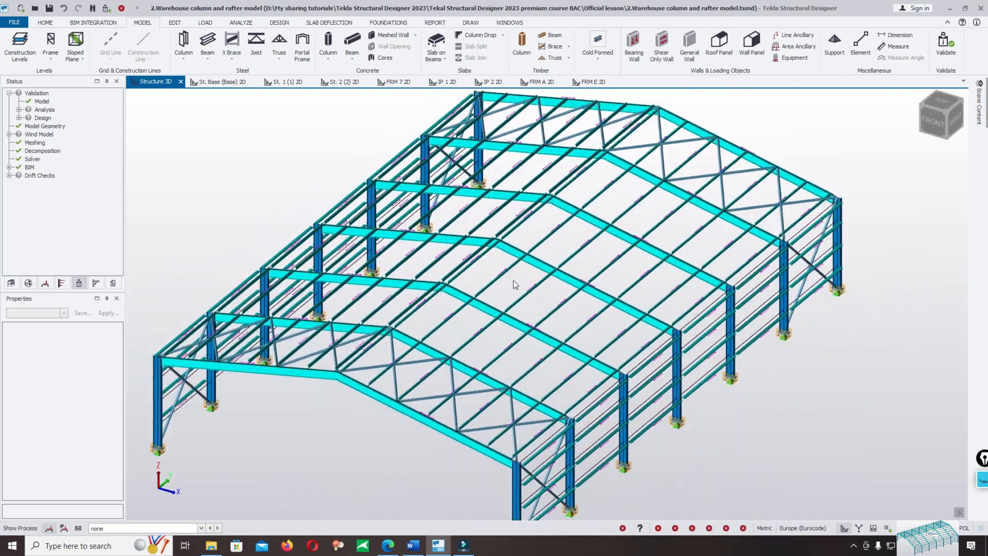
scroll(515, 284, "down", 3)
scroll(638, 146, "up", 3)
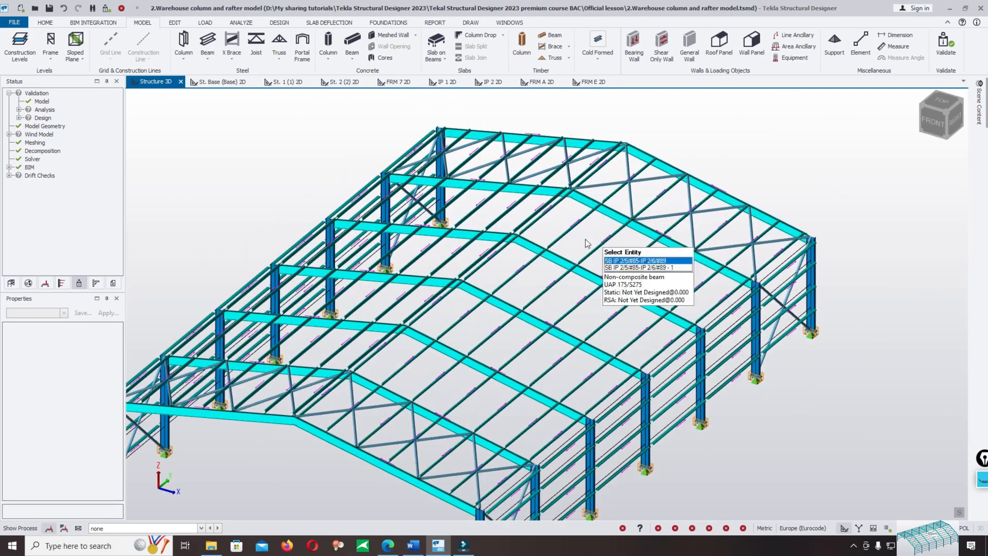
Start a new steel beam, set its grade to S275 and open the section library
left_click(208, 41)
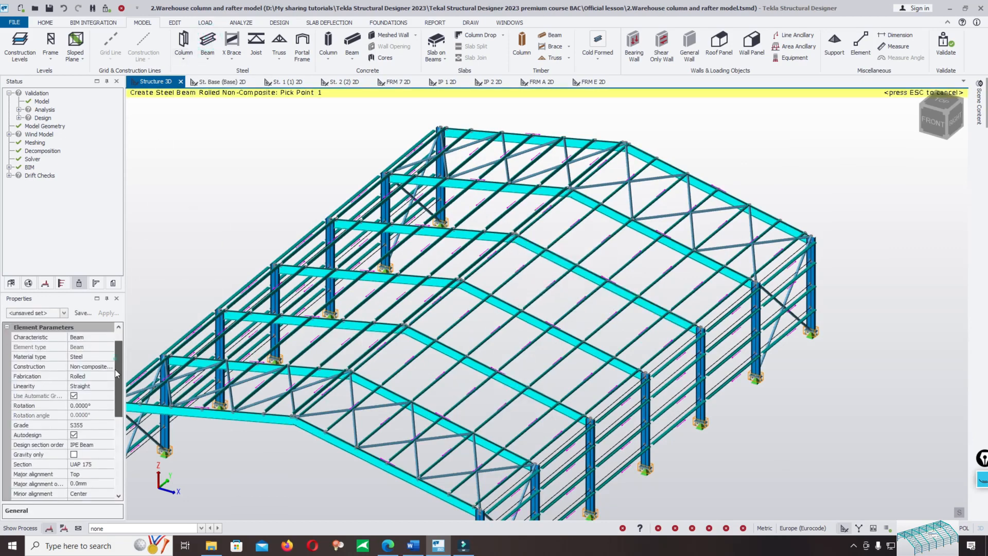
left_click_drag(116, 370, 115, 391)
left_click(103, 378)
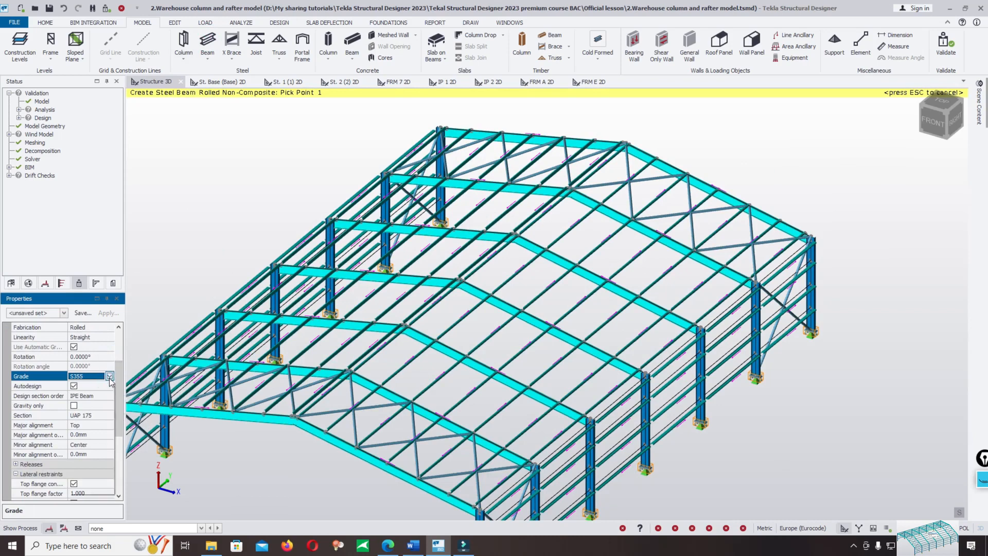
left_click(110, 376)
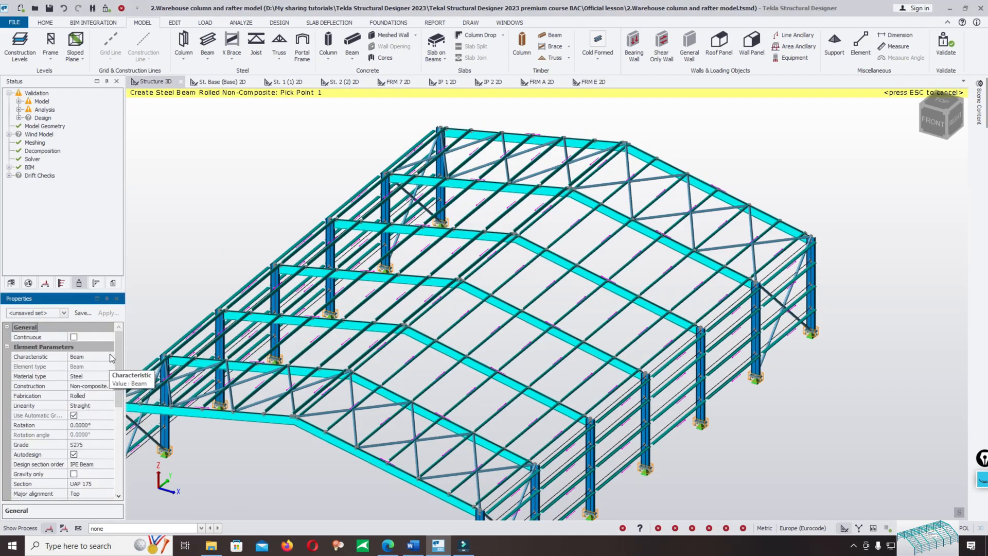
left_click_drag(118, 358, 109, 403)
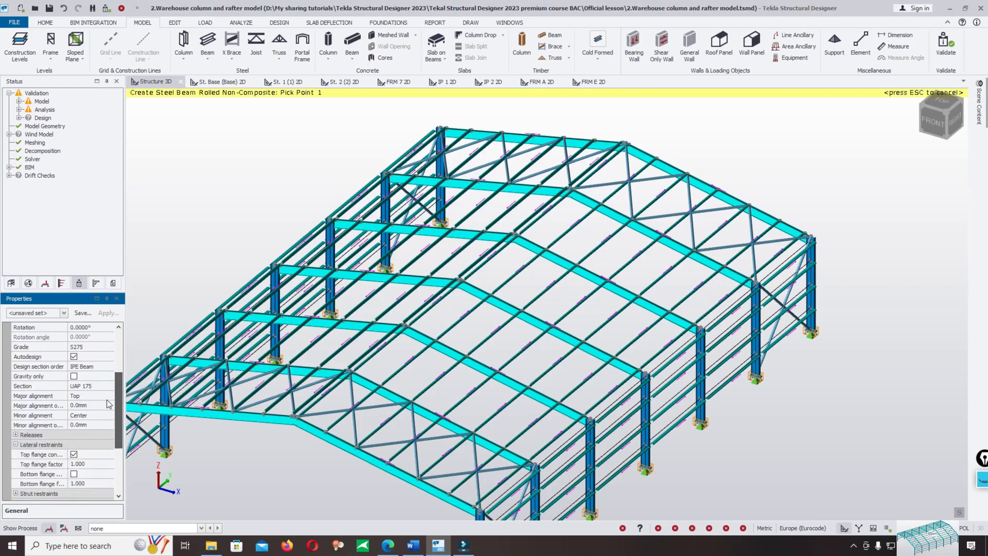
left_click(109, 387)
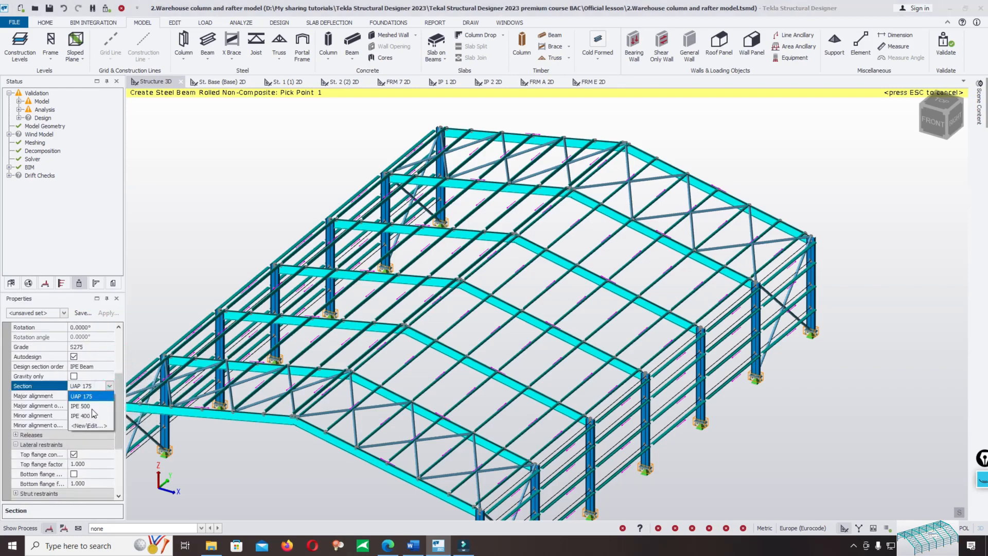
left_click(90, 425)
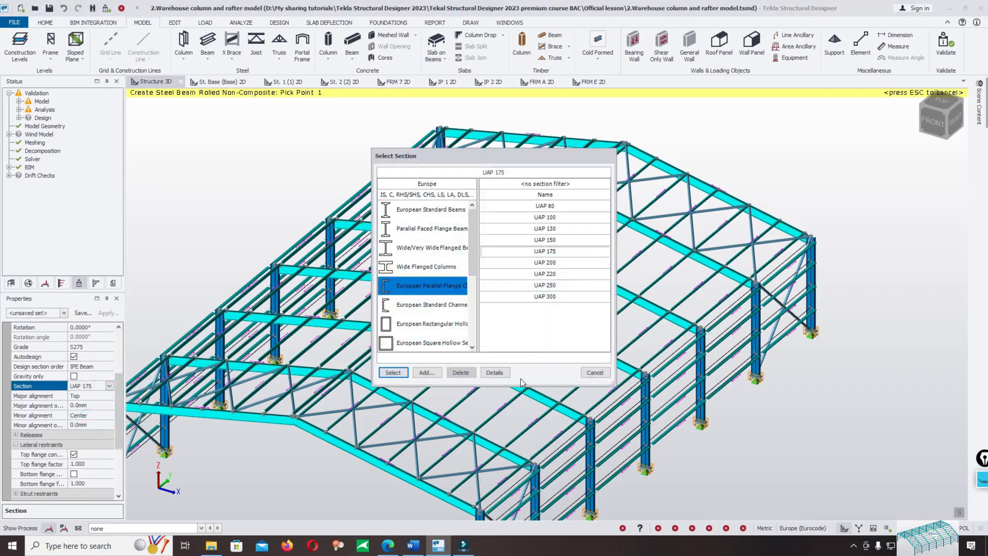
Switch to the Word course document and examine the reference model's beam section legend, then return to Tekla Structural Designer
left_click(415, 545)
scroll(520, 284, "down", 10)
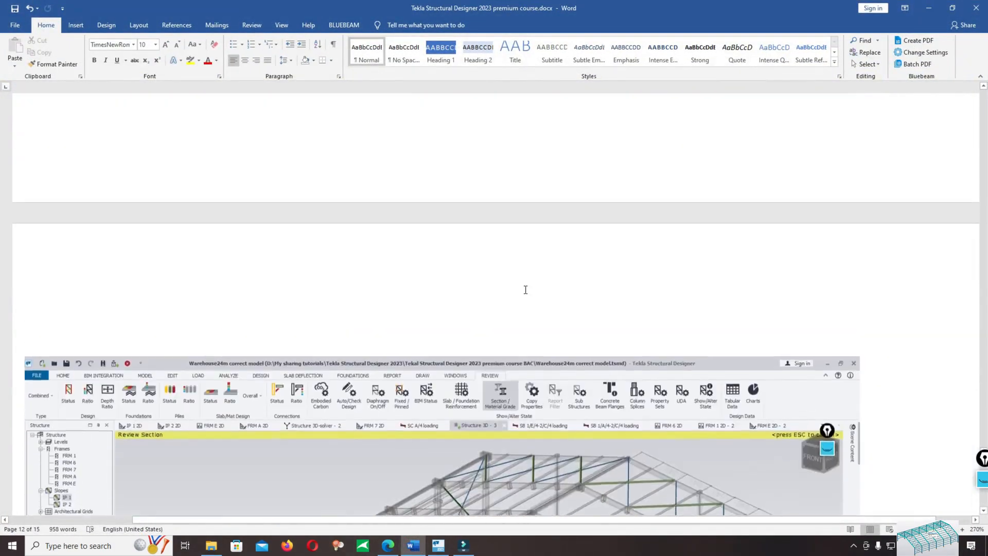
scroll(517, 282, "up", 1)
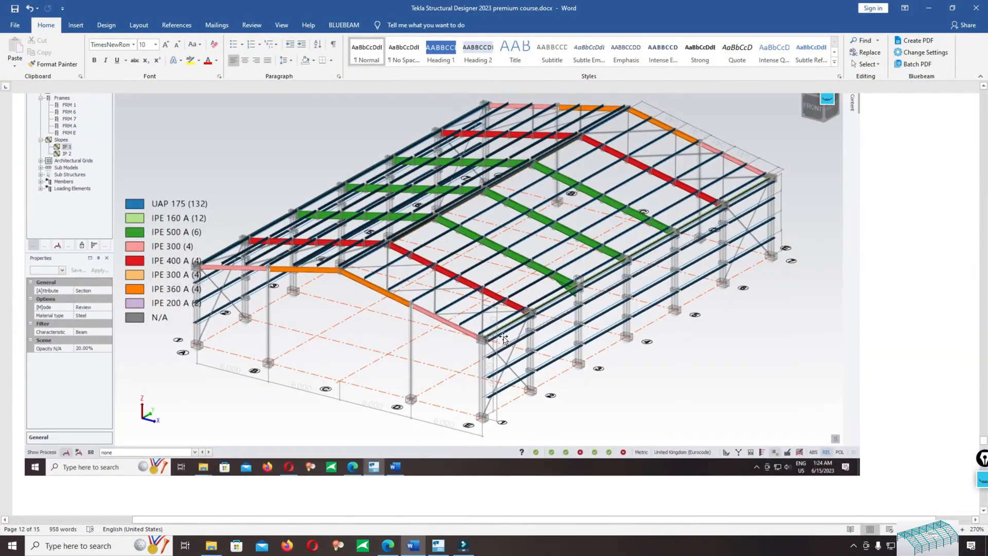
scroll(504, 335, "up", 6, "ctrl")
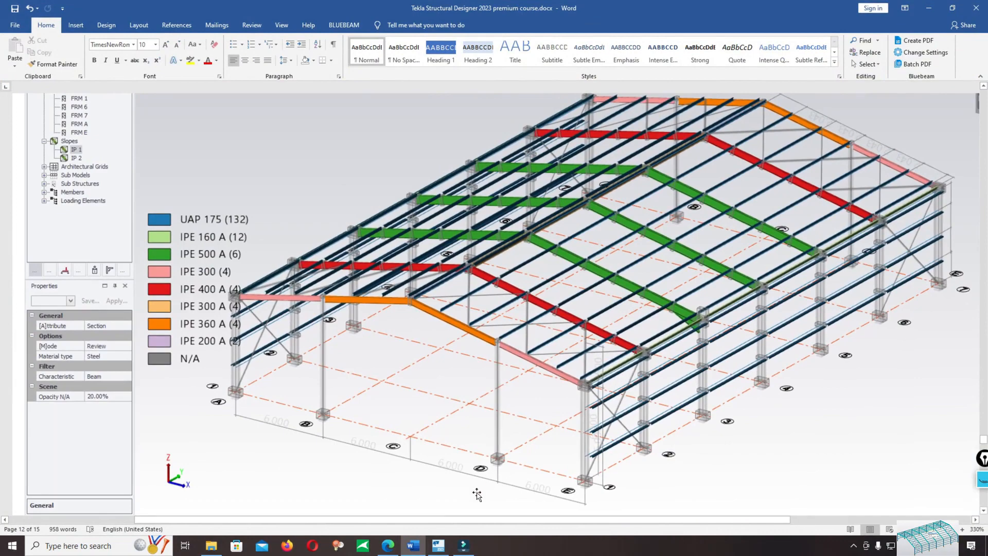
left_click(438, 545)
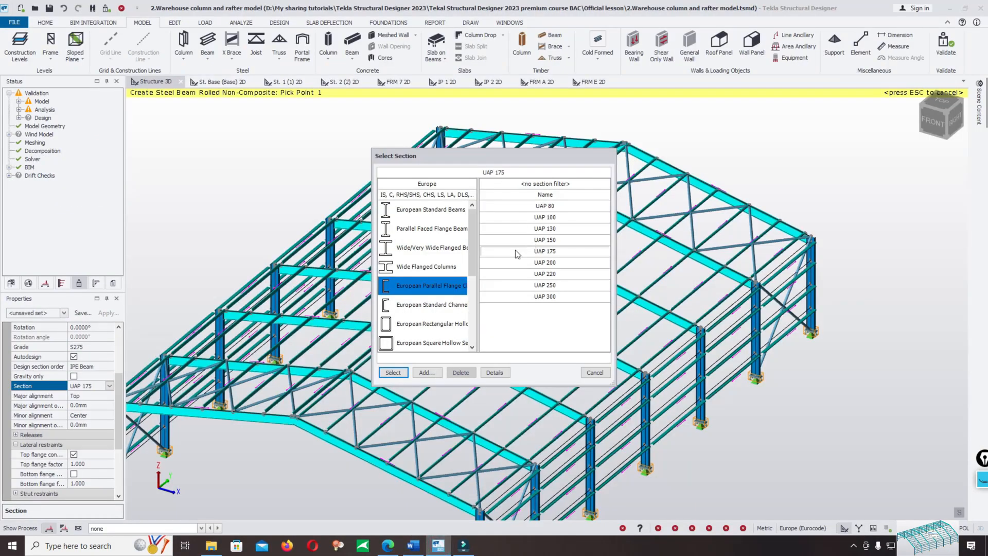
Choose section IPE 160 and place a beam between the grid E column tops across the first bay, ending at Y 6.000 m
left_click(460, 230)
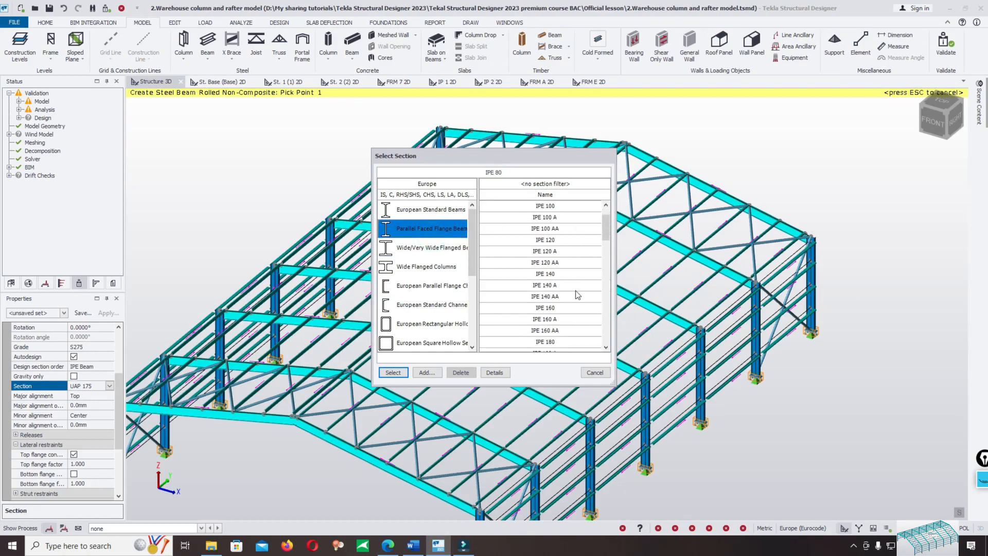
left_click(392, 372)
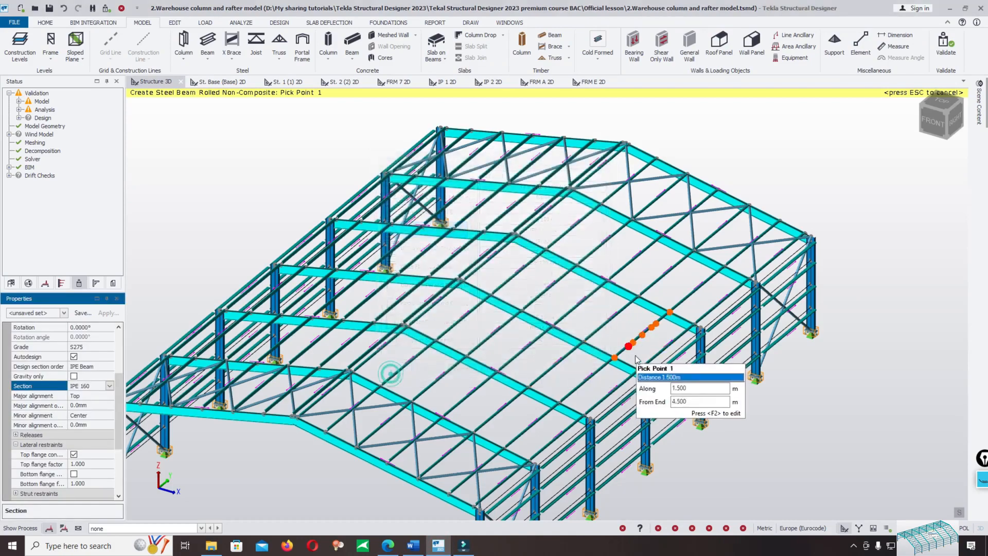
scroll(638, 268, "up", 5)
scroll(643, 271, "up", 5)
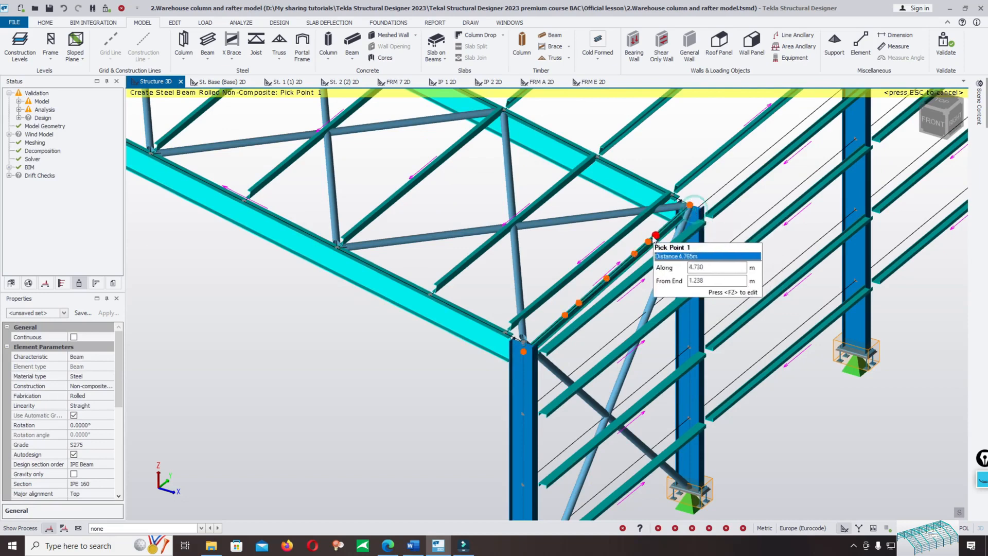
left_click(523, 350)
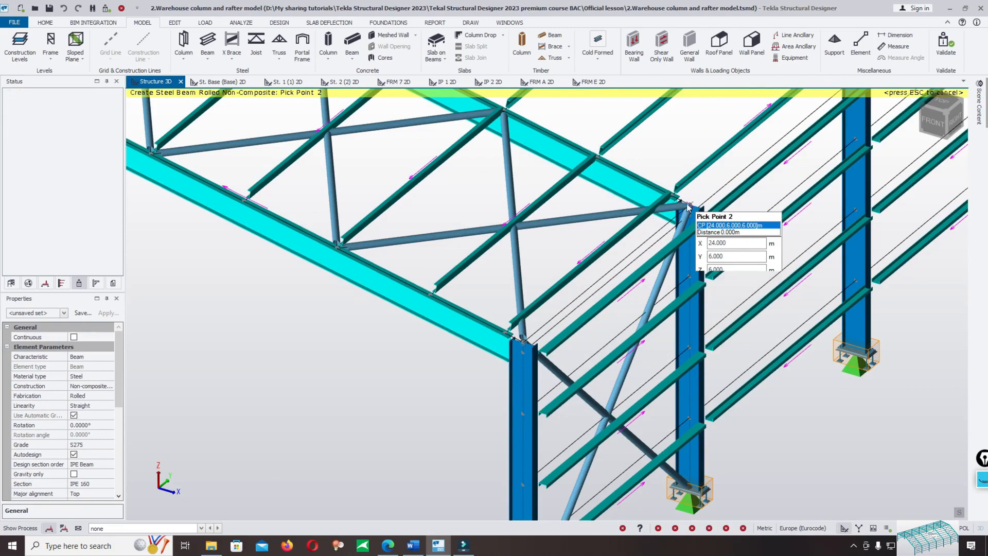
left_click(687, 205)
Place an IPE 160 beam along the ridge across the first bay, joining the apexes of the first two frames
scroll(689, 206, "down", 5)
scroll(666, 206, "up", 5)
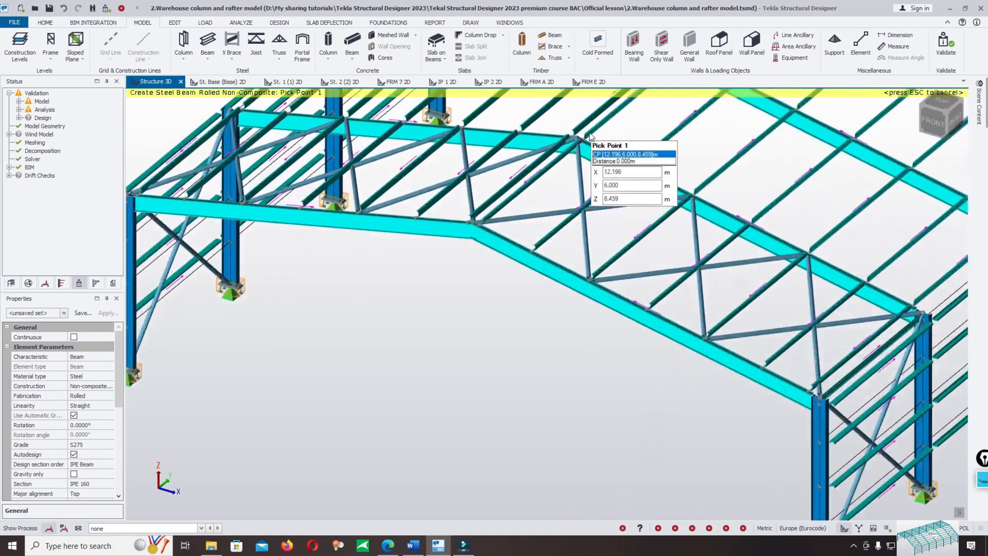
scroll(591, 137, "up", 3)
left_click(316, 338)
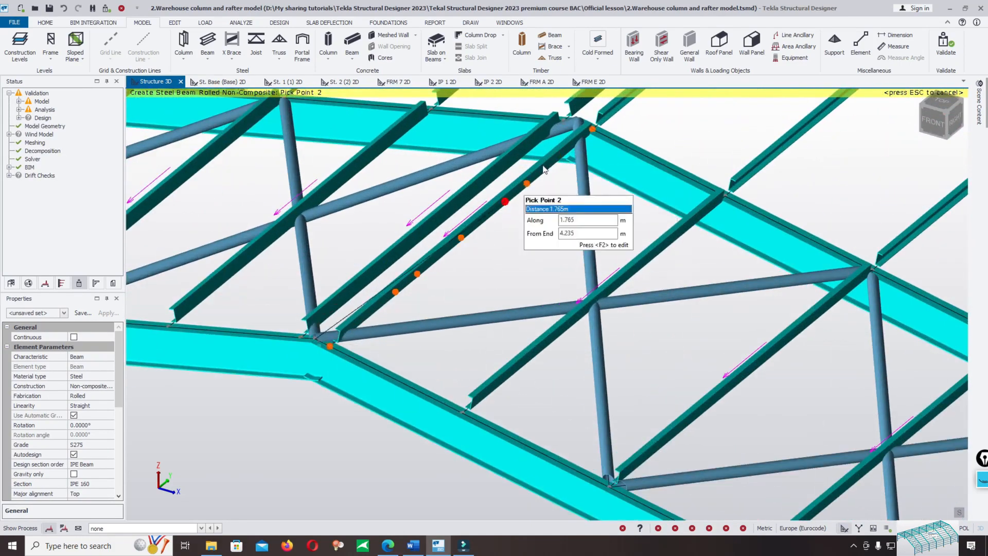
left_click(581, 123)
Place an IPE 160 beam between the grid A column tops across the first bay and finish the beam command
scroll(669, 208, "down", 5)
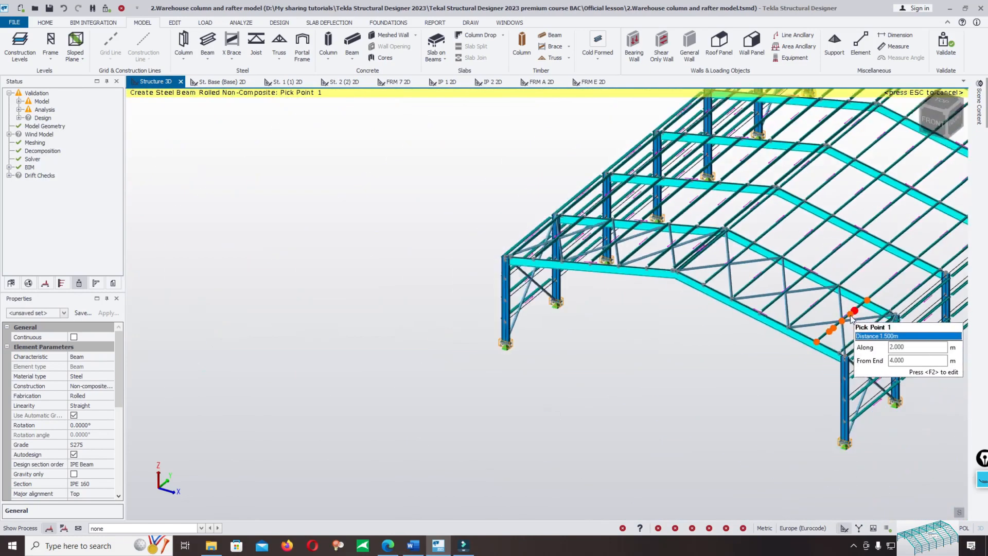
scroll(592, 242, "up", 5)
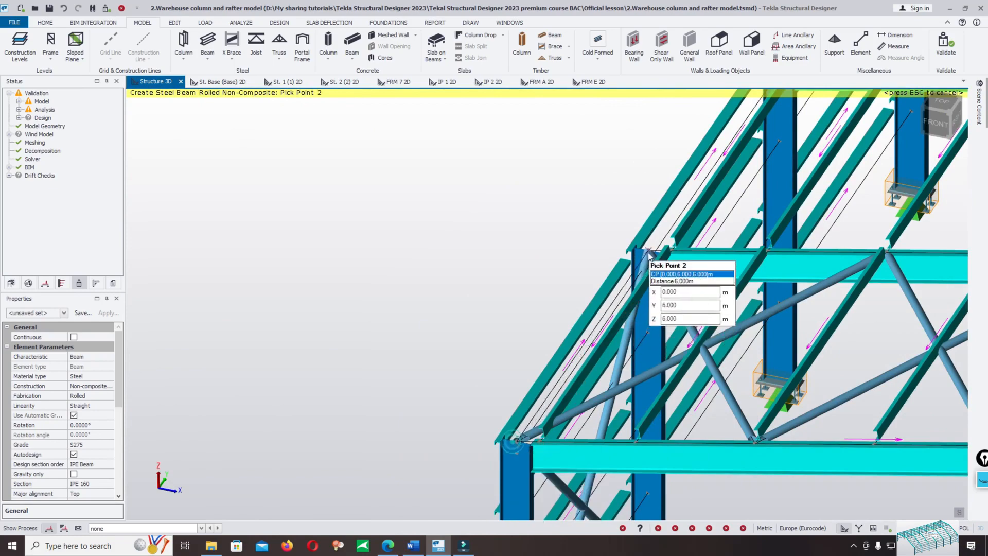
key("Escape")
Copy the three first-bay IPE 160 beams into every remaining bay, referencing the front grid E column base and the successive column bases along grid E
left_click(638, 279)
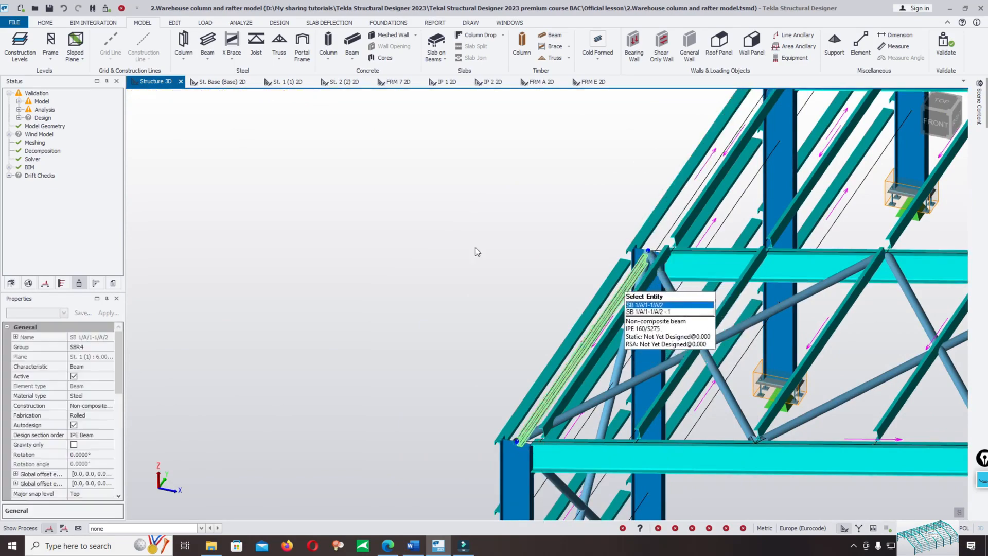
scroll(412, 250, "down", 5)
scroll(514, 257, "up", 6)
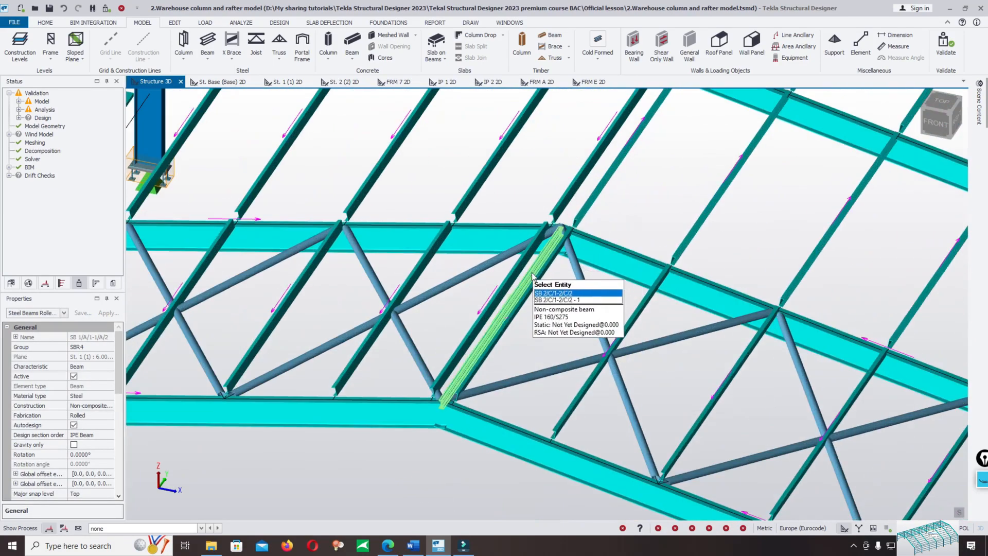
left_click(530, 278, "ctrl")
scroll(530, 277, "down", 3)
scroll(658, 347, "up", 4)
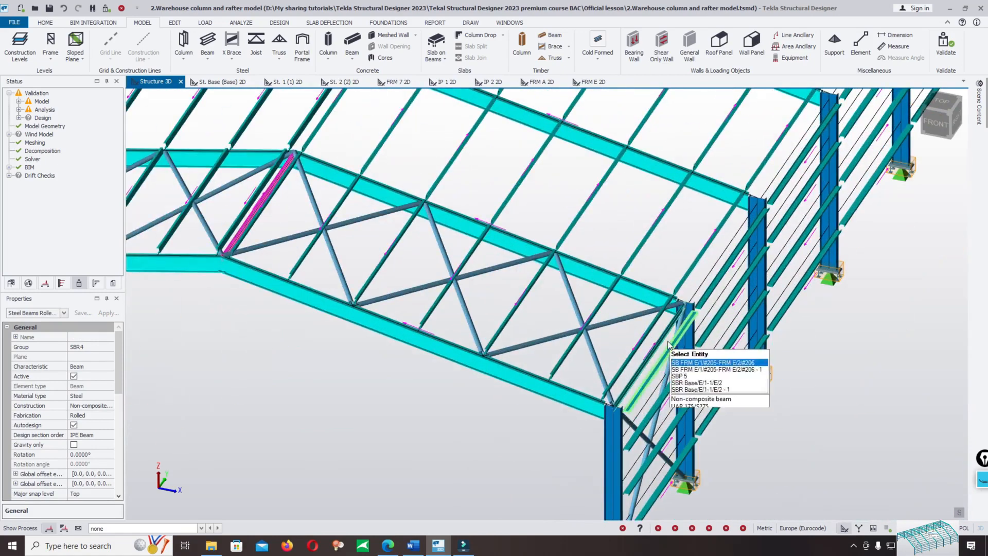
scroll(659, 347, "down", 5)
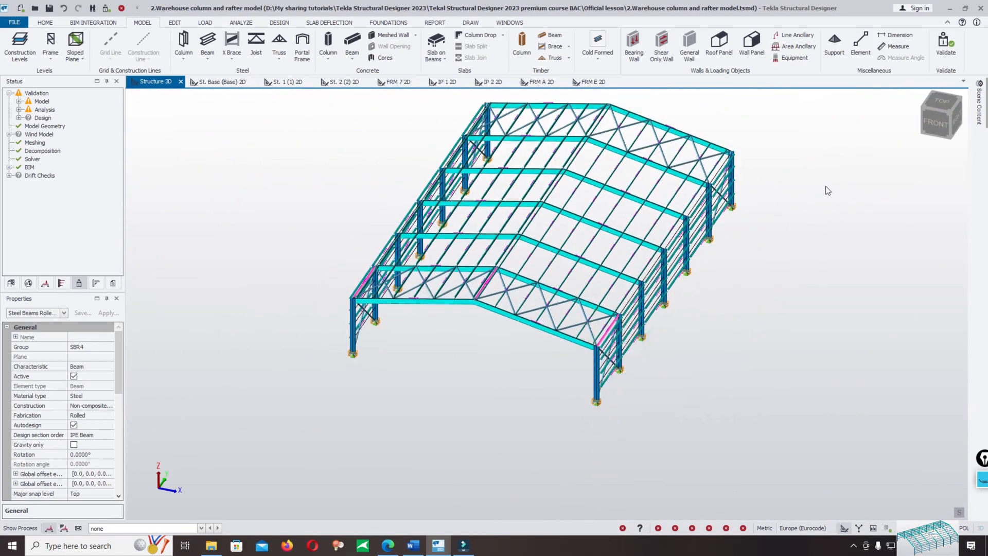
right_click(825, 186)
left_click(856, 221)
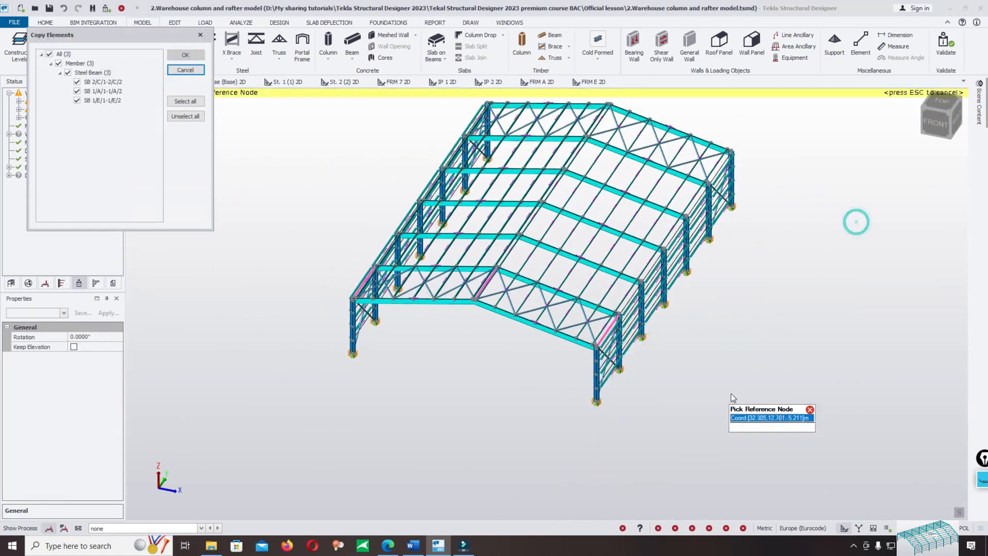
middle_click_drag(731, 393, 664, 297)
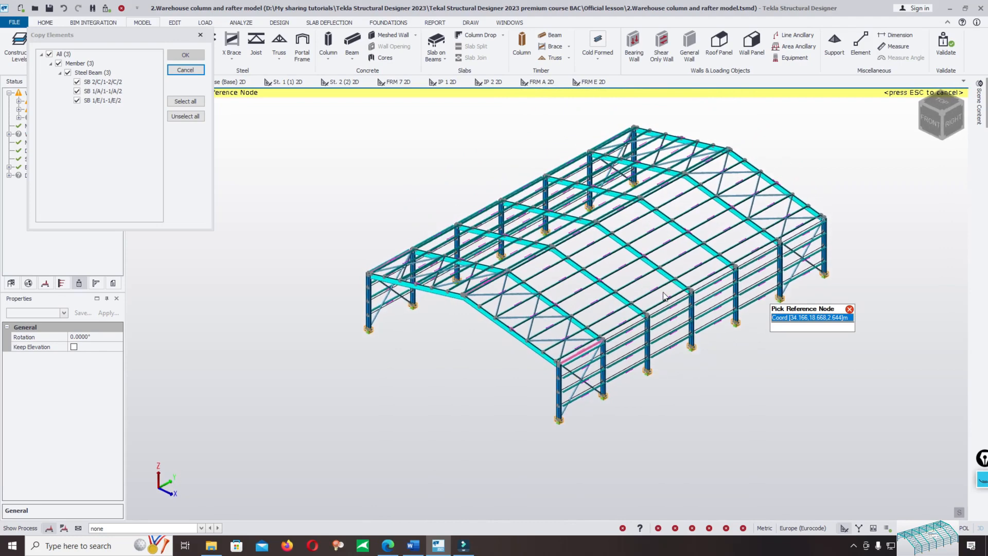
middle_click_drag(736, 231, 602, 201)
left_click(424, 388)
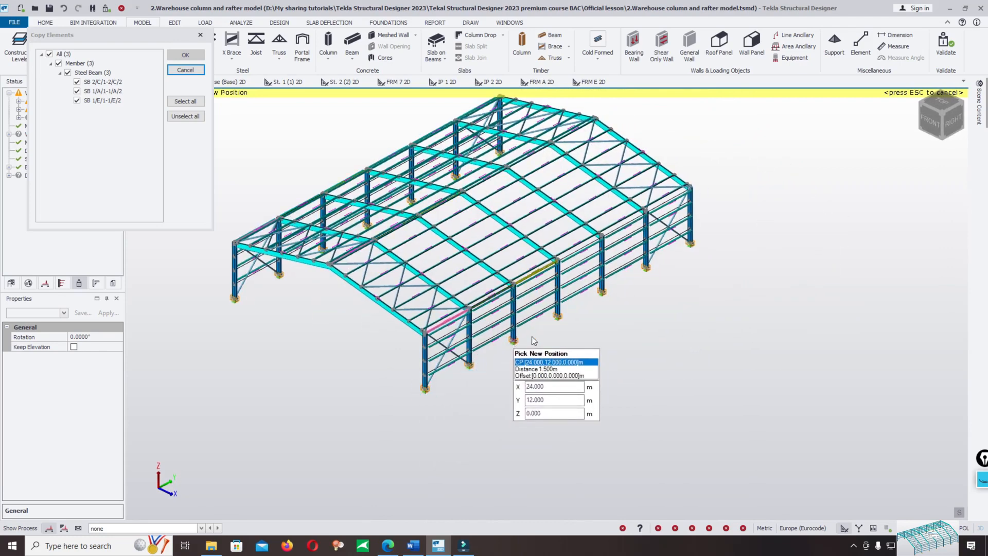
left_click(513, 340)
left_click(557, 314)
left_click(601, 293)
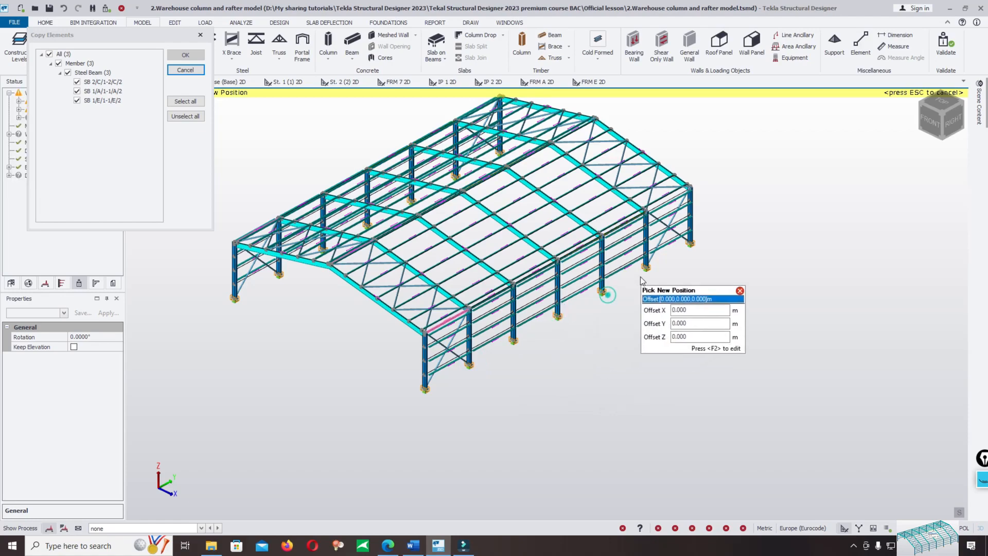
left_click(644, 269)
key("Return")
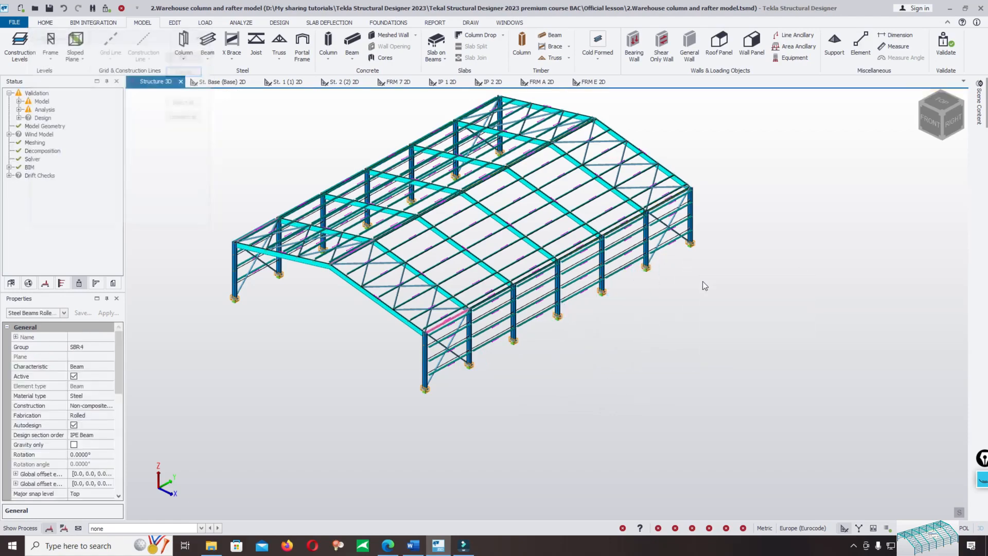
middle_click_drag(601, 341, 618, 350)
scroll(643, 308, "up", 10)
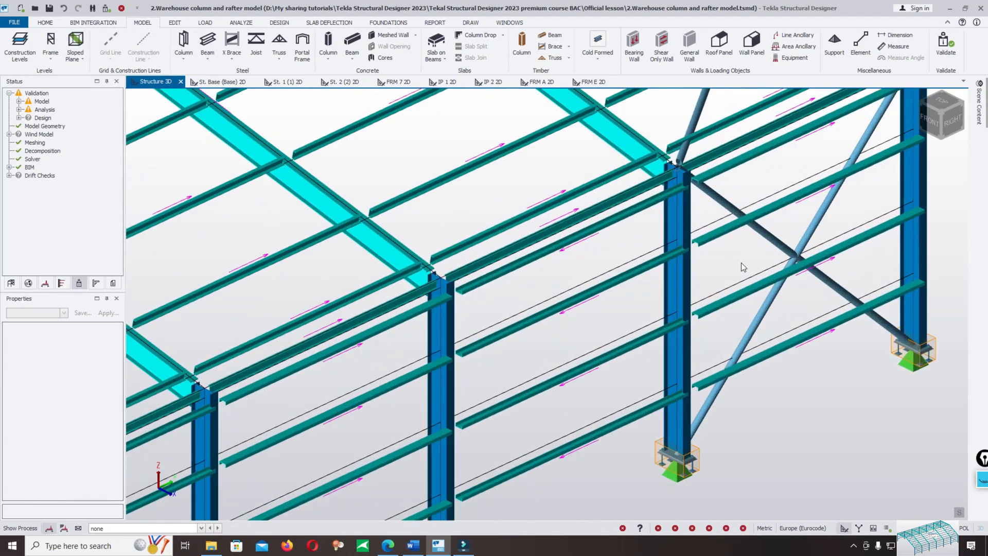
scroll(743, 263, "down", 10)
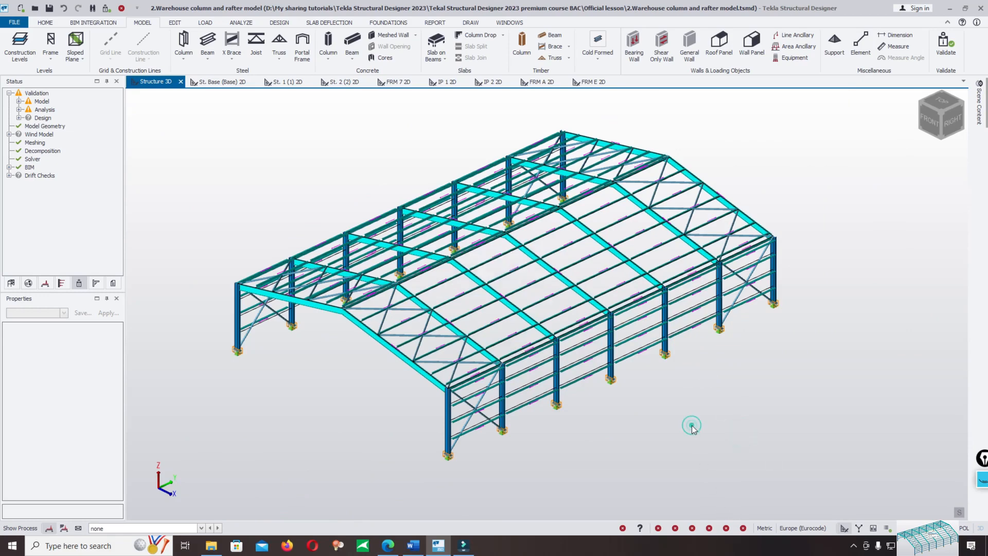
left_click(853, 546)
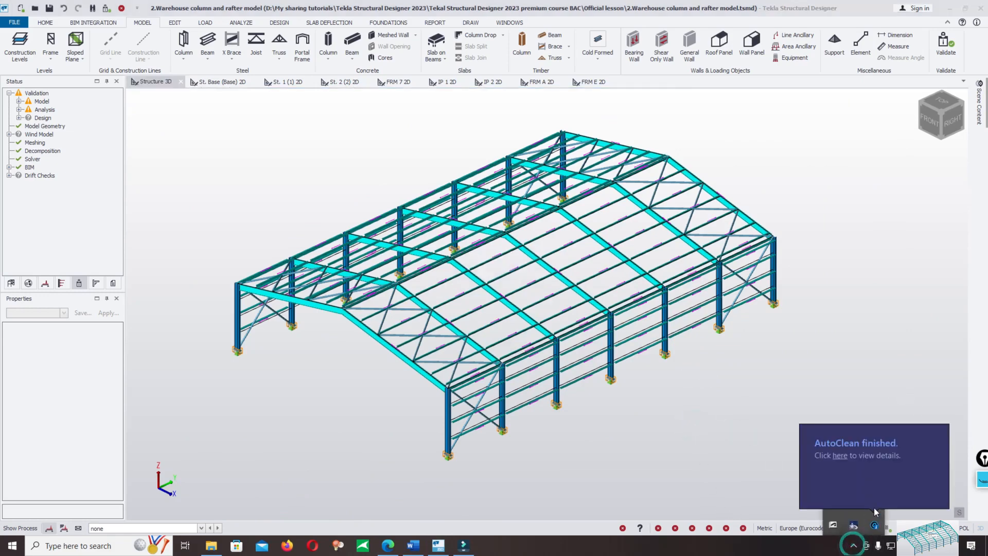